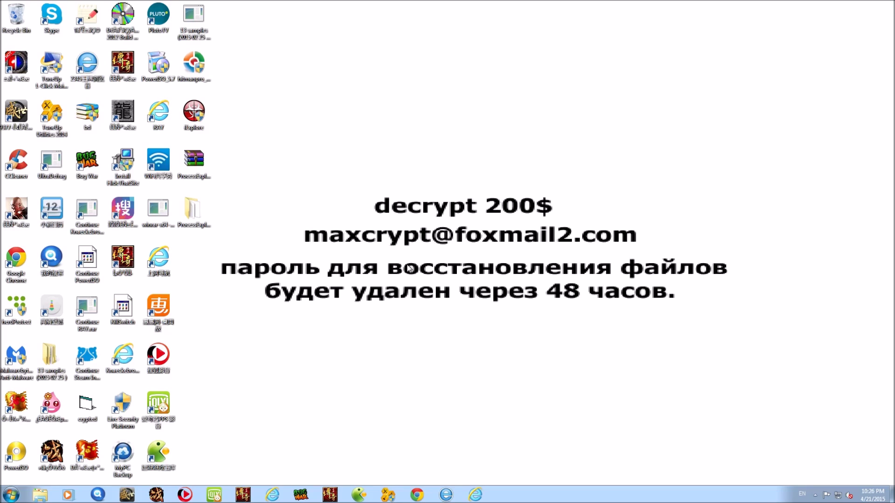
drag(274, 21, 206, 371)
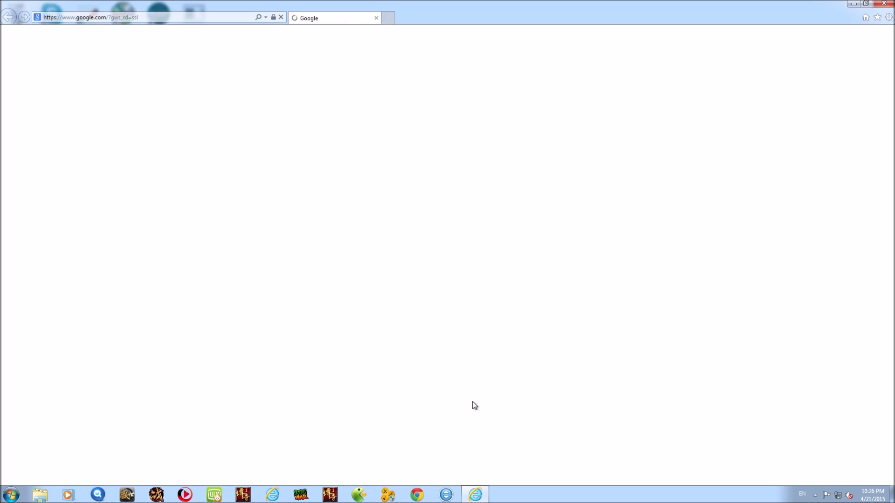
- Go to the Bitdefender website at bitdefender.com
key(alt+d)
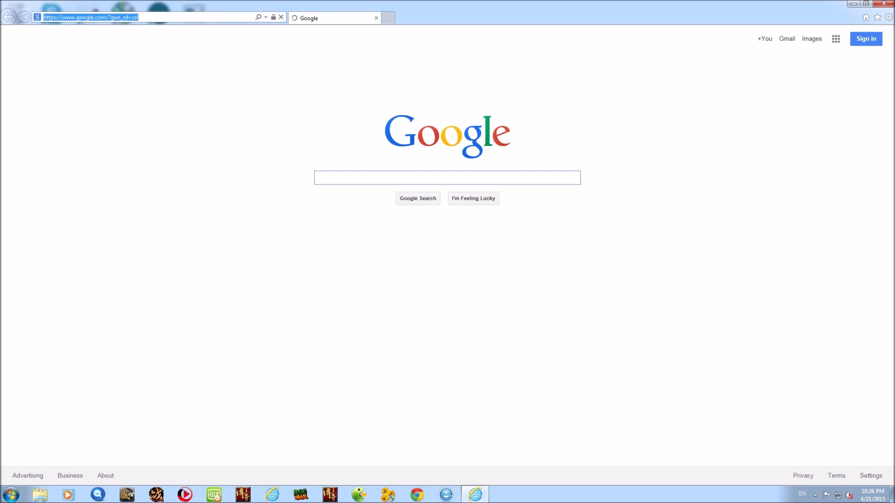
text(bitdefender)
key(Return)
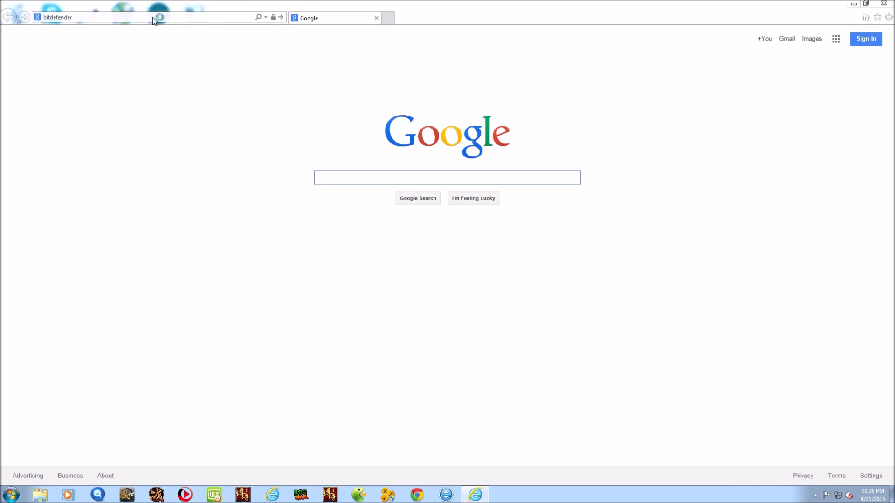
click(152, 17)
key(End)
text(.com)
key(Return)
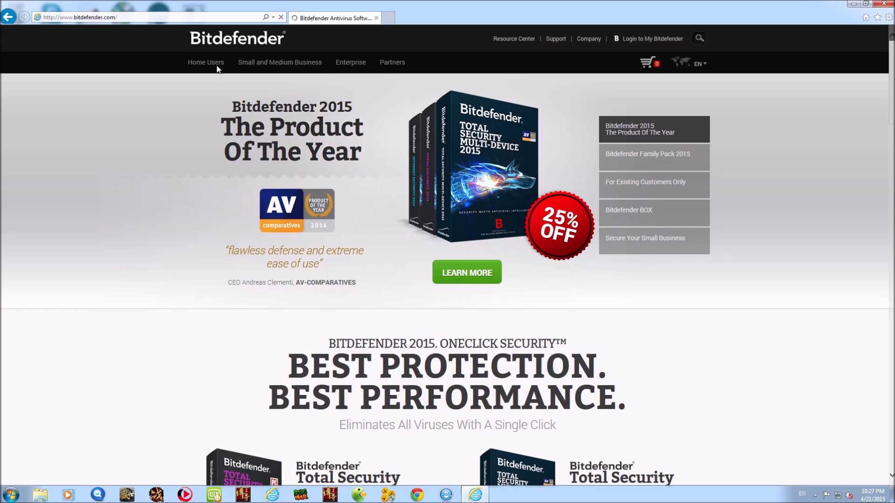
- Open the Free Antivirus page from the Toolbox section for home users
mouse_move(218, 69)
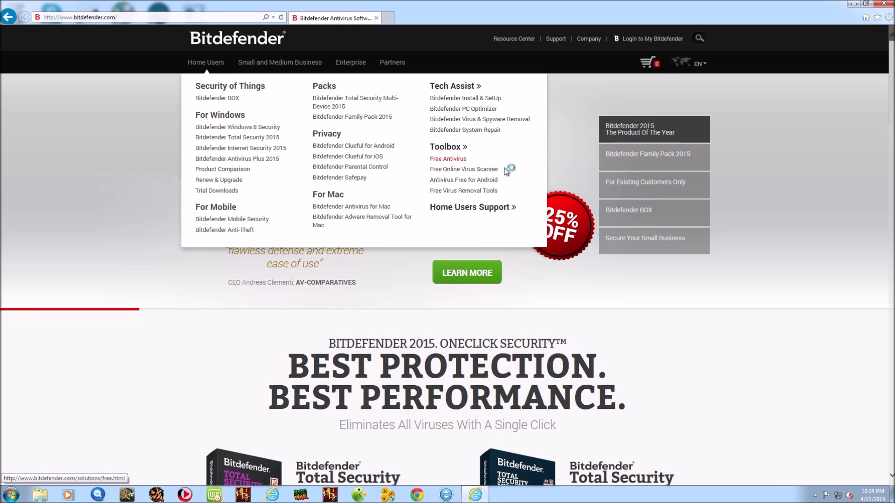
click(446, 160)
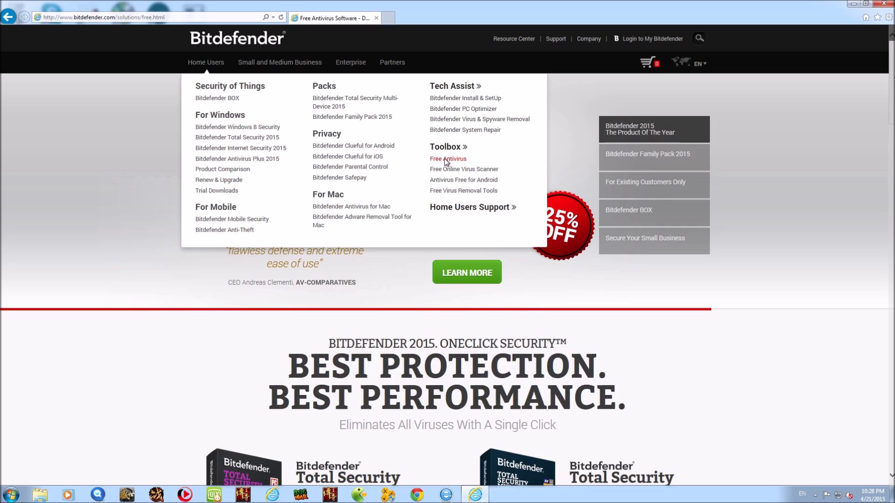
click(446, 160)
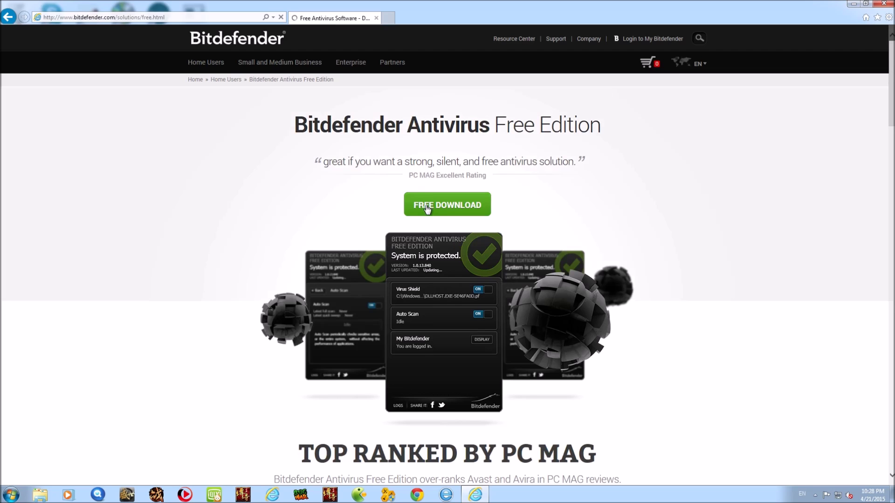
- Download Antivirus_Free_Edition.exe from Bitdefender's own servers and save it to the Desktop
click(428, 209)
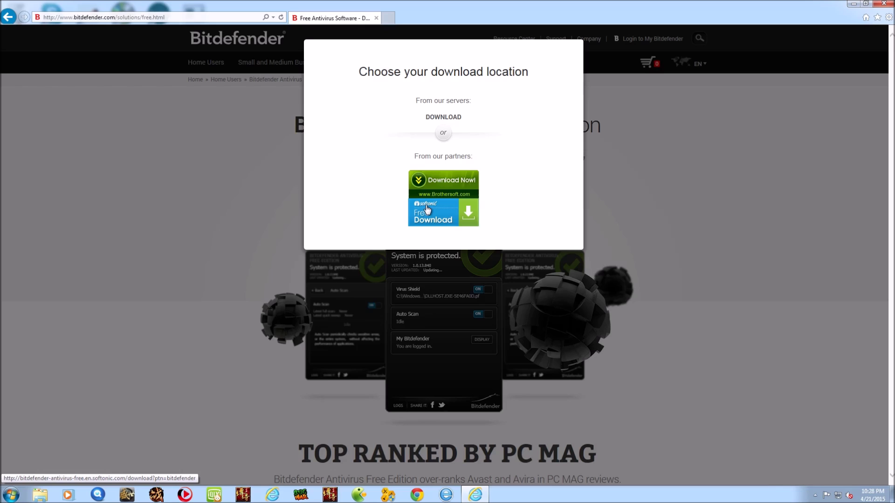
click(441, 119)
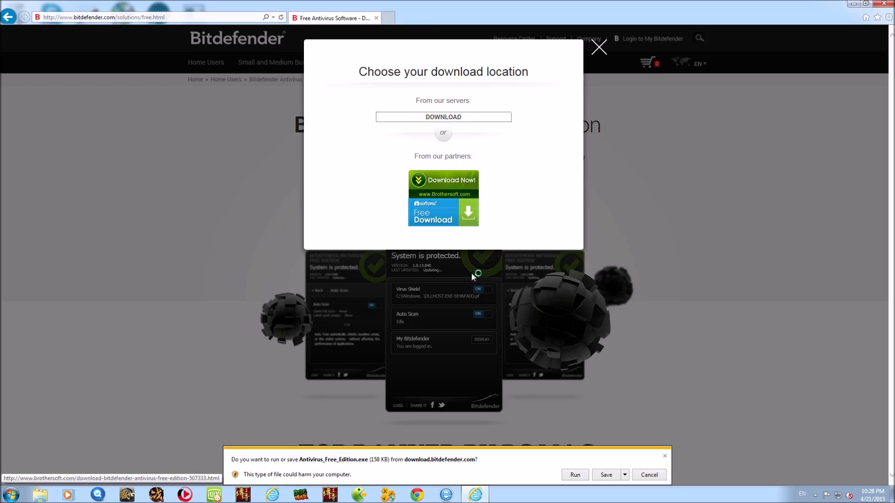
click(624, 475)
click(651, 464)
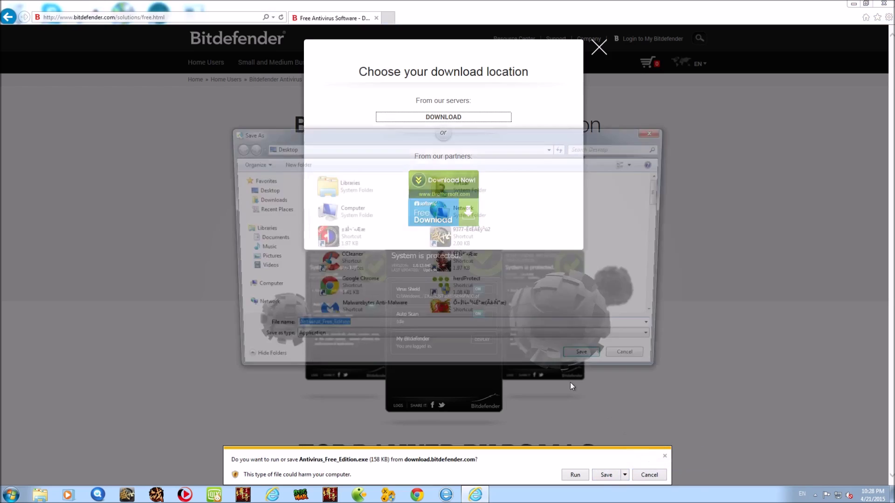
click(280, 190)
click(589, 371)
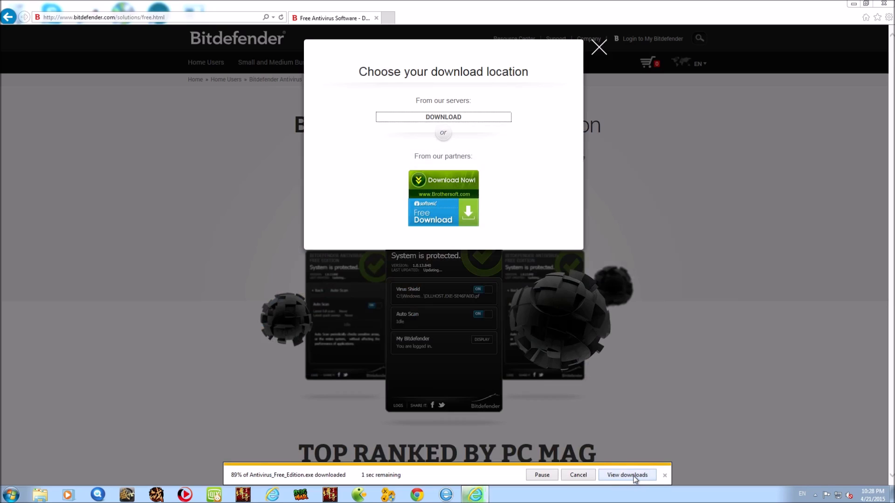
- Clear the browser's download list and dismiss the download location dialog
click(628, 475)
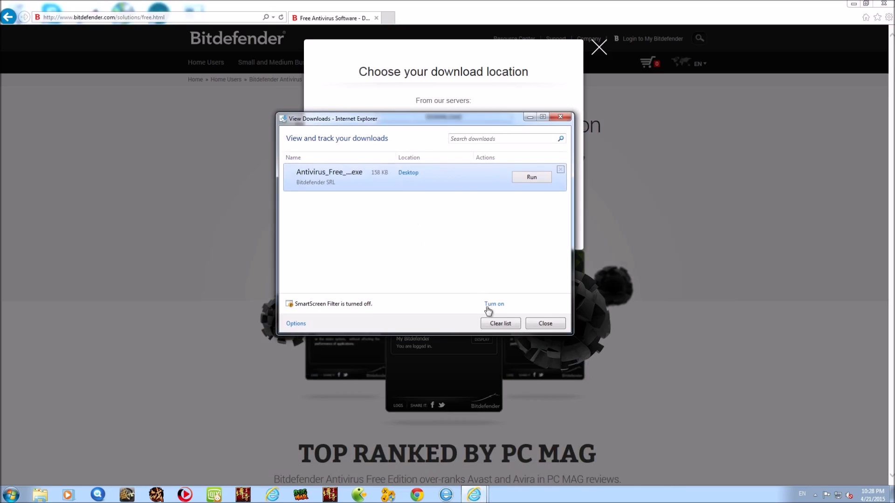
click(499, 323)
click(532, 325)
click(599, 47)
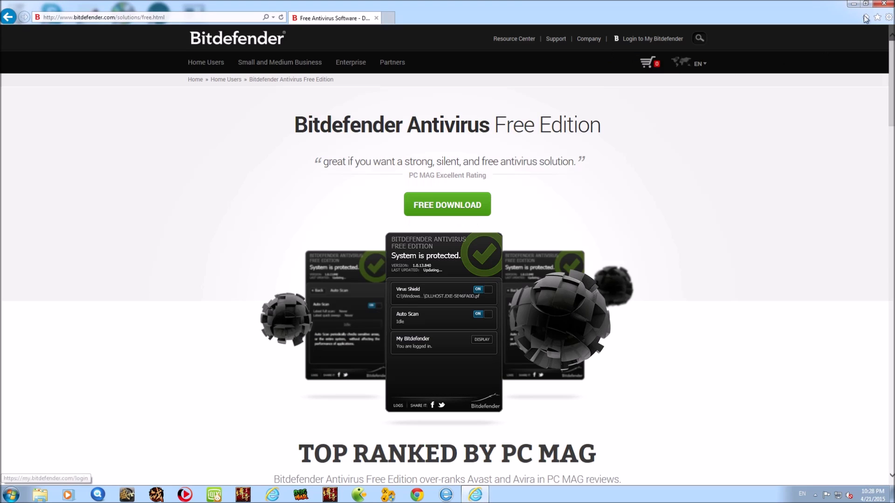
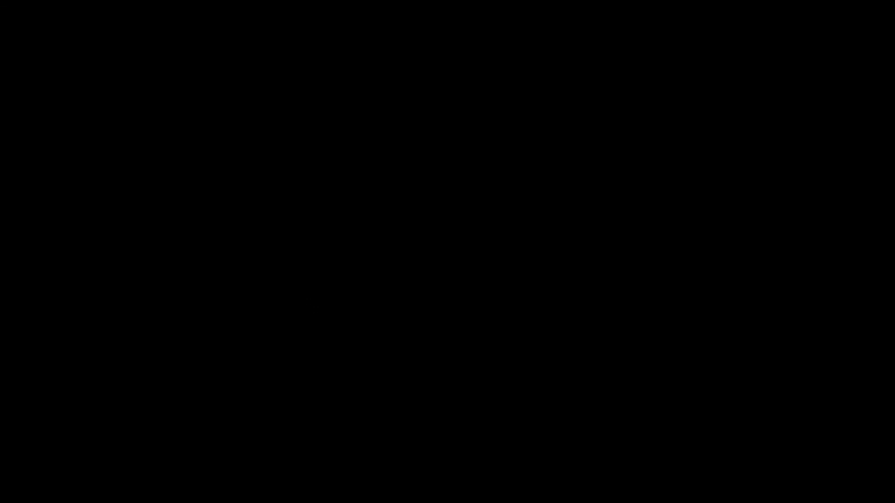
- Install Bitdefender Antivirus Free Edition, accepting the license agreement and keeping the default path and the initial system quickscan
click(485, 271)
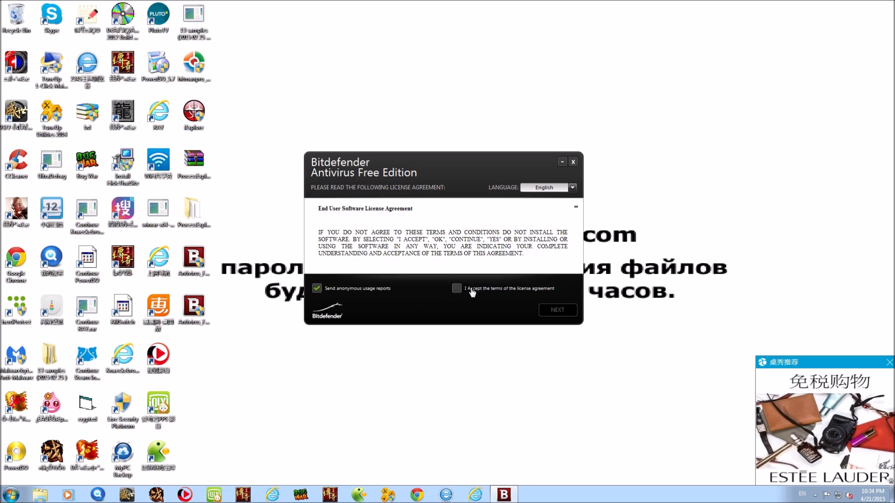
click(456, 289)
click(556, 311)
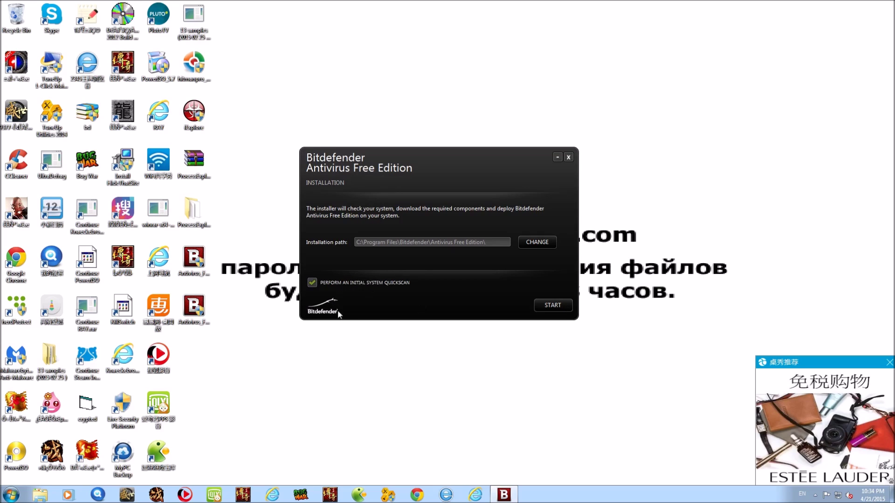
click(549, 307)
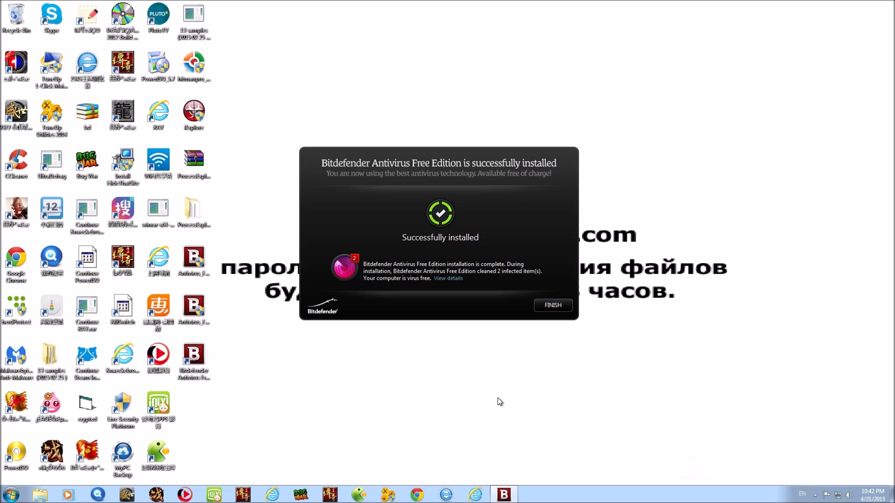
click(563, 306)
- Set the Bitdefender Antivirus Free Edition taskbar notification behavior to Show icon and notifications
click(815, 495)
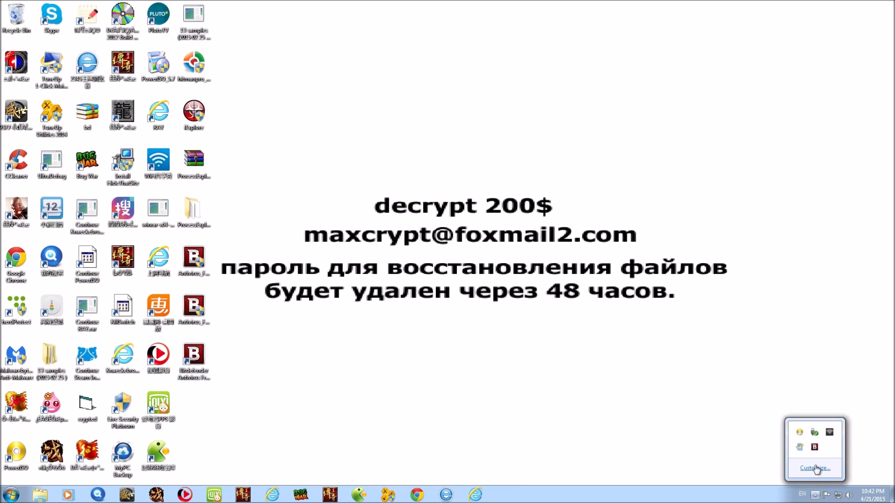
click(813, 471)
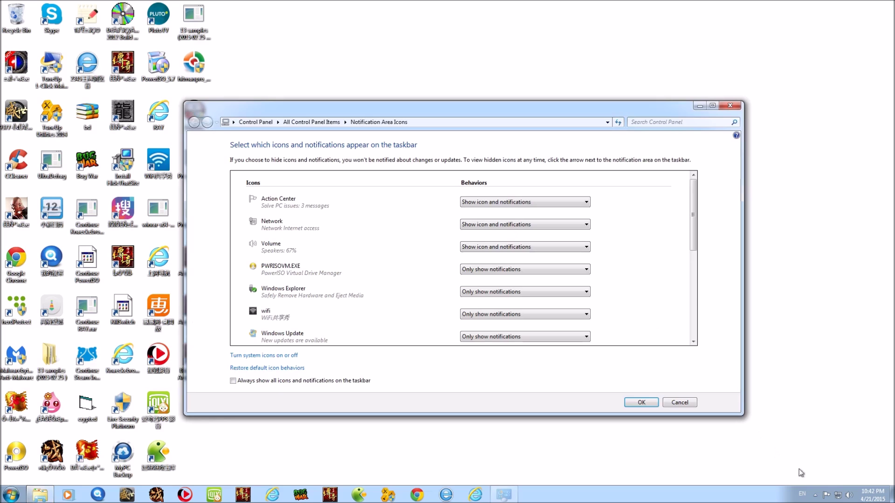
mouse_move(690, 269)
mouse_down()
mouse_move(699, 322)
mouse_move(699, 237)
mouse_move(706, 275)
mouse_up()
click(525, 243)
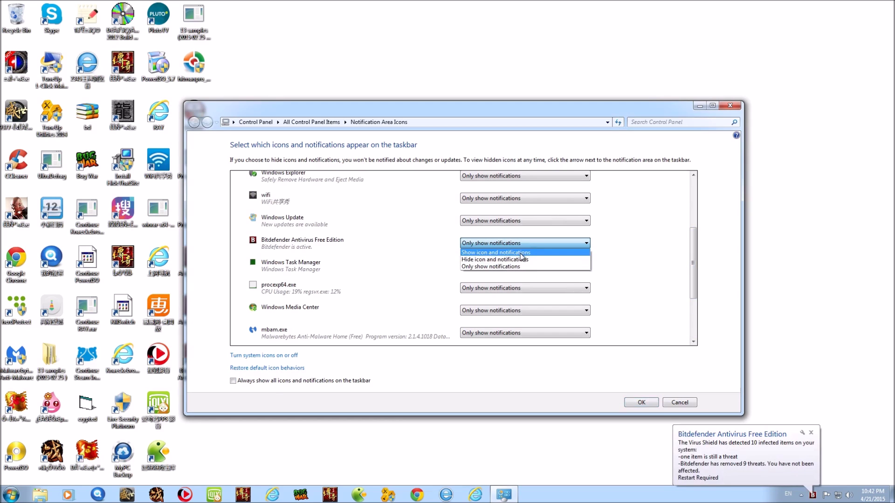
click(512, 250)
click(653, 403)
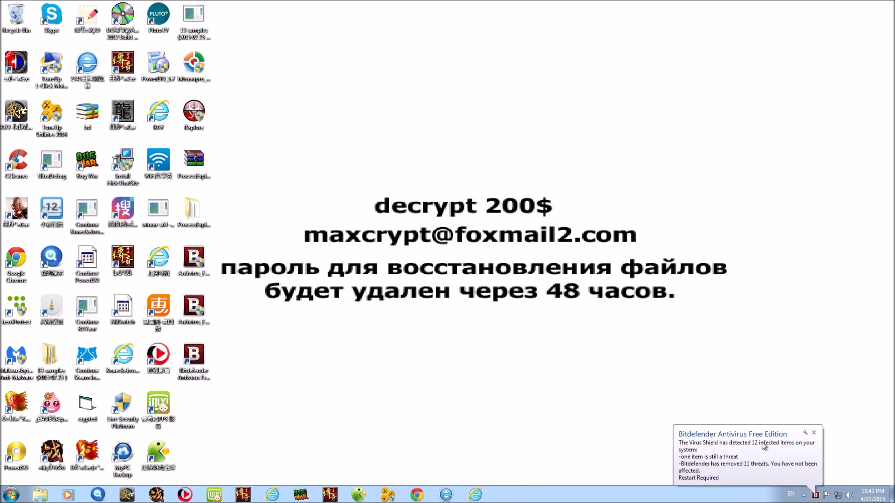
- Examine the infected files, infection names and actions in Bitdefender's Virus Shield scan results, including the Malwarebytes Anti-Malware entry
click(812, 497)
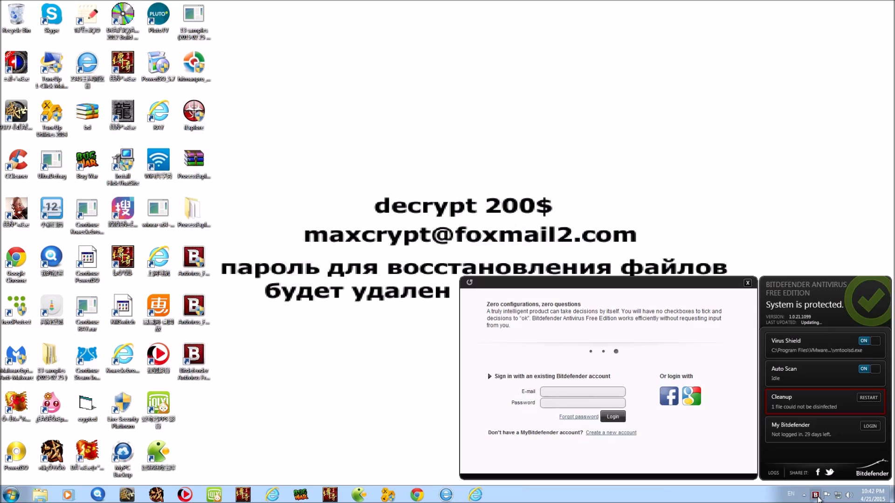
click(856, 395)
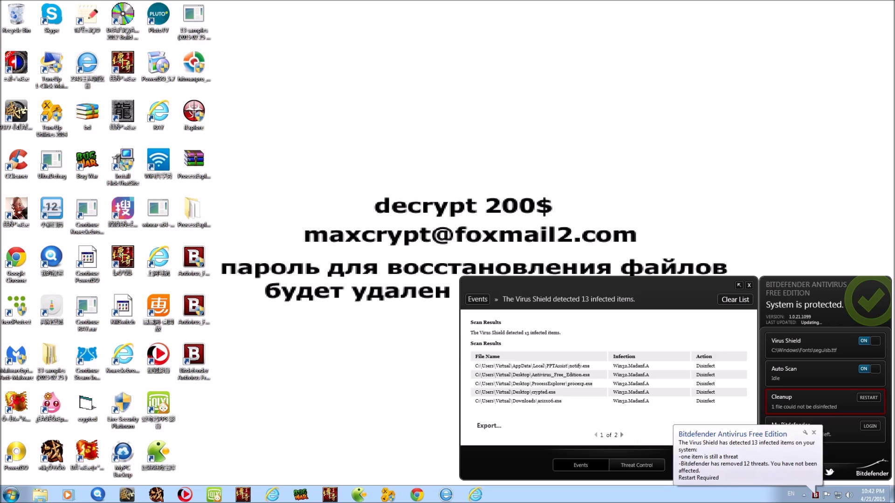
click(622, 435)
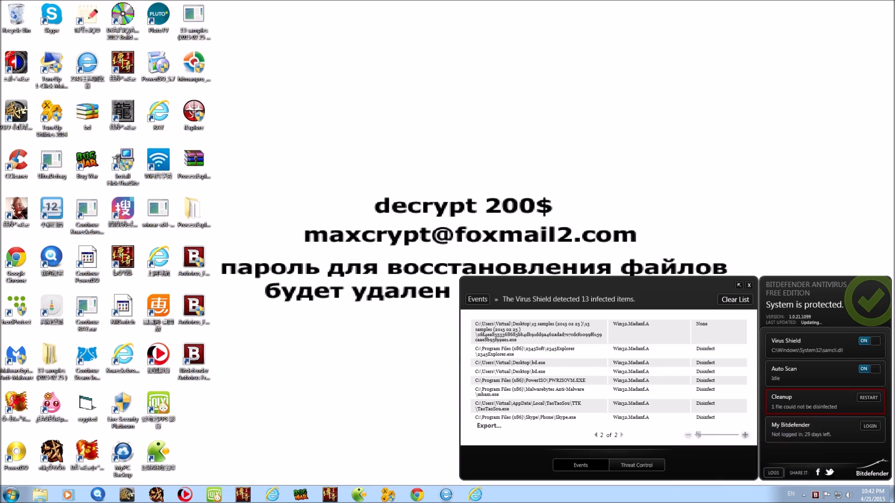
drag(476, 390, 498, 394)
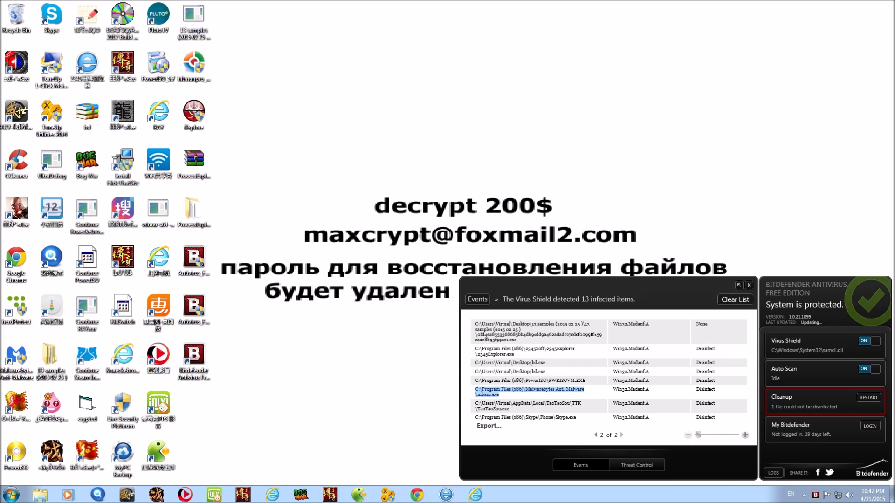
drag(614, 389, 649, 390)
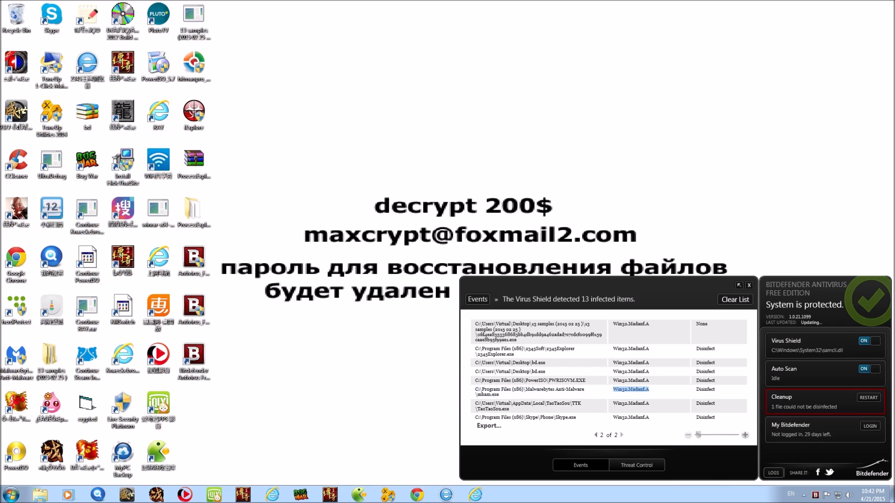
drag(478, 389, 499, 395)
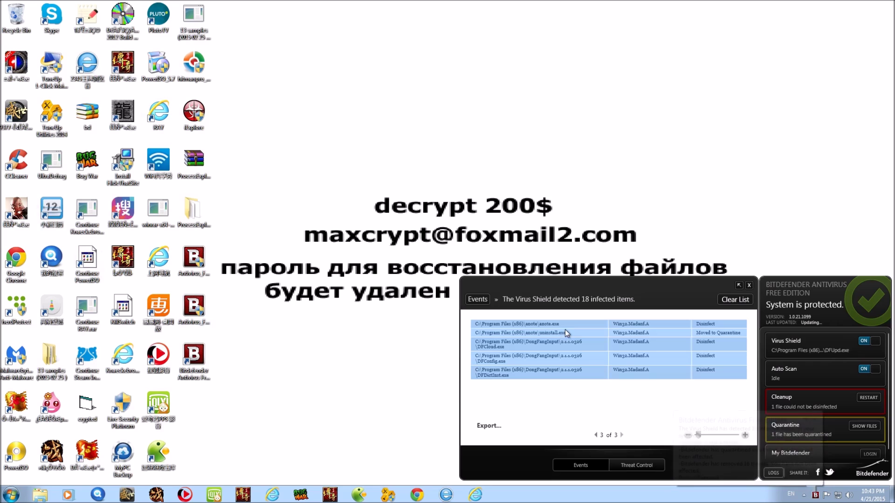
click(127, 100)
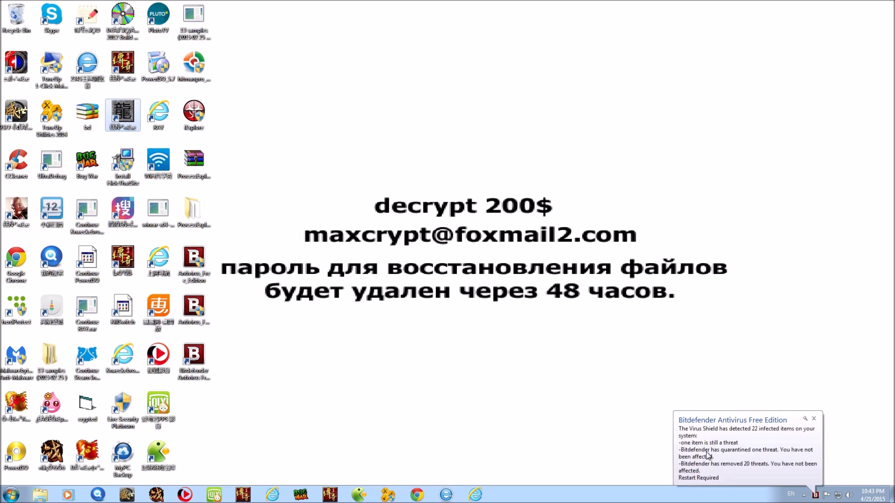
click(224, 121)
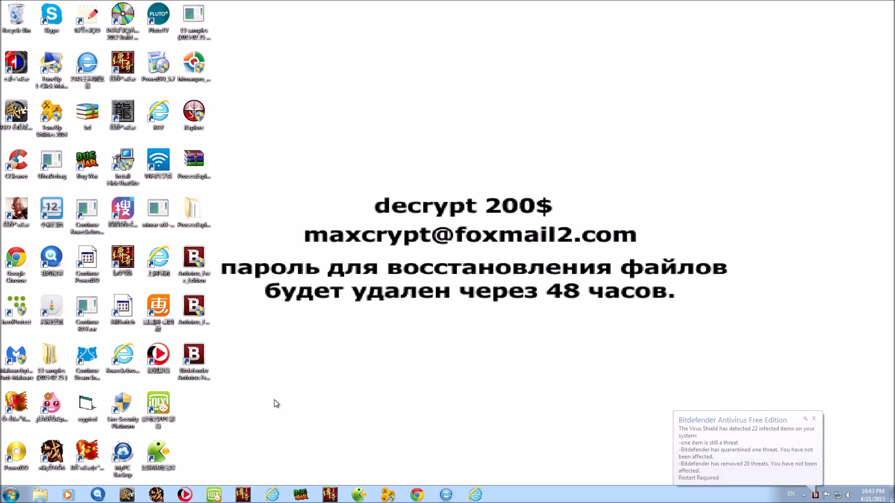
- Check Bitdefender's updated Virus Shield results and protection status, and close the account sign-in pane
click(816, 495)
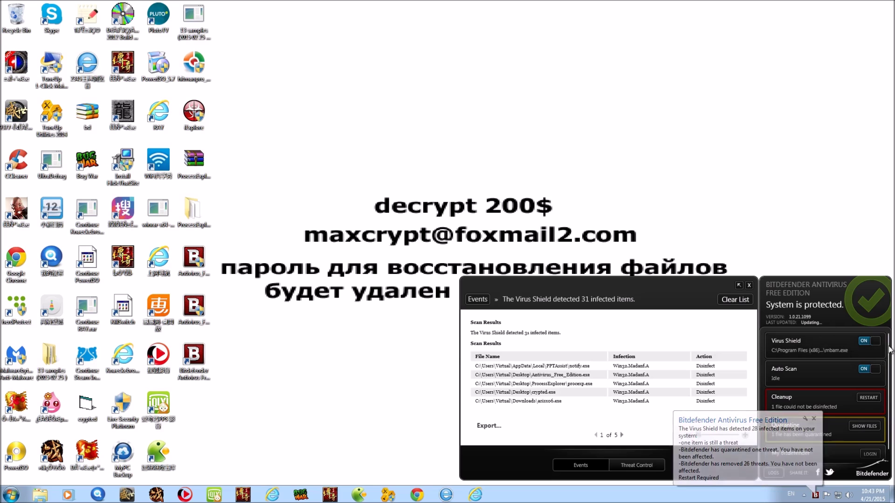
scroll(888, 354, down, 1)
click(816, 496)
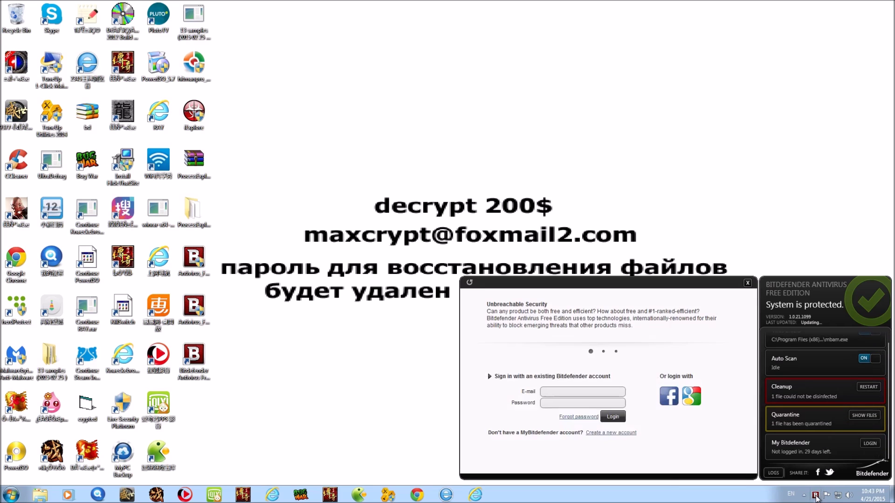
click(748, 284)
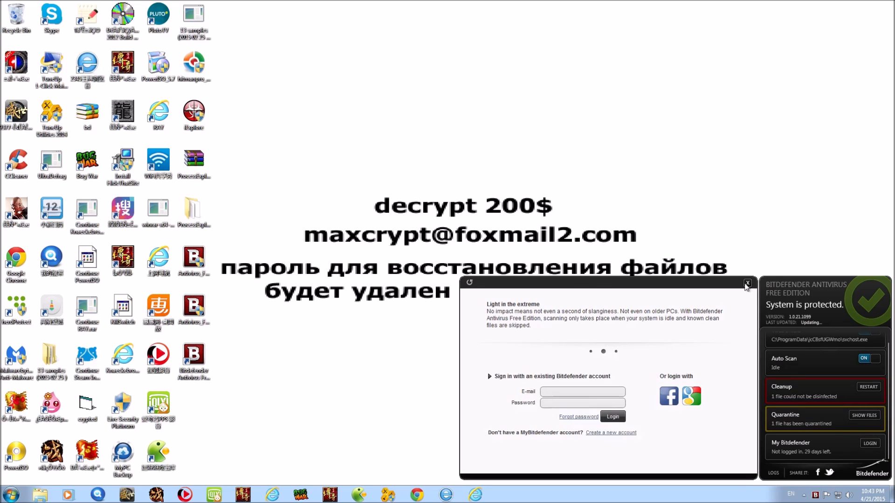
click(747, 283)
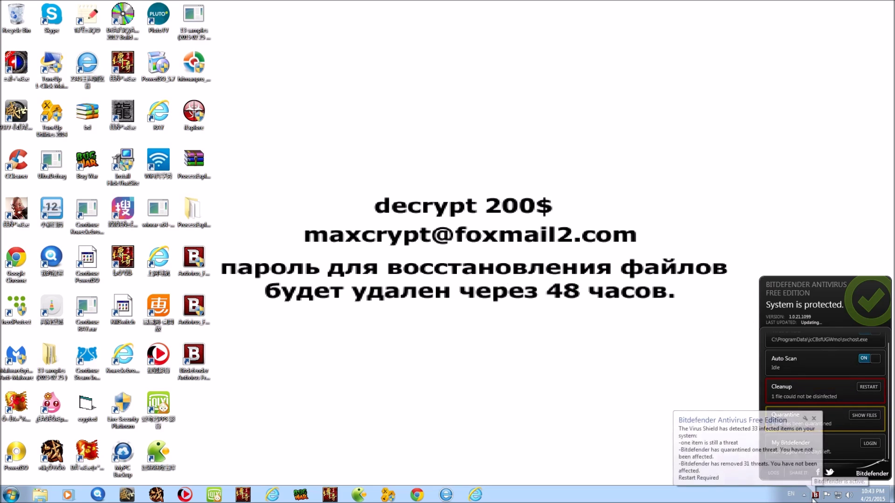
- Start a Full System Scan with Bitdefender and show its status window
click(815, 496)
right_click(816, 497)
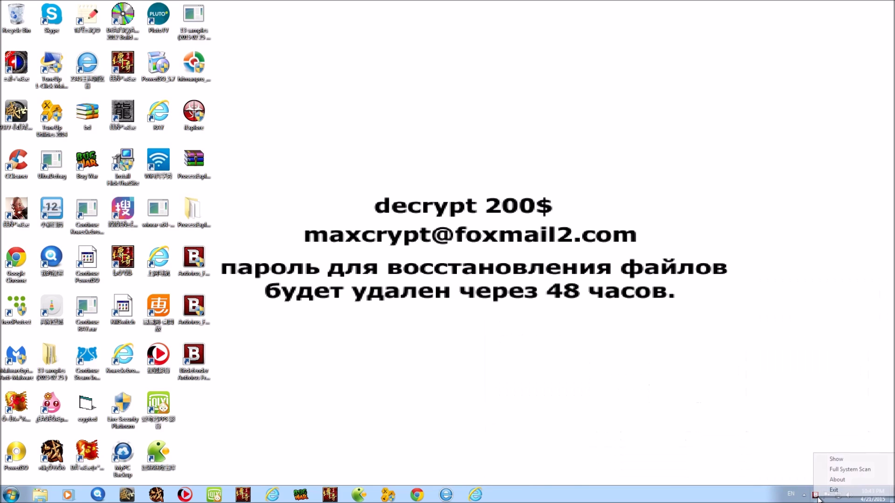
click(835, 459)
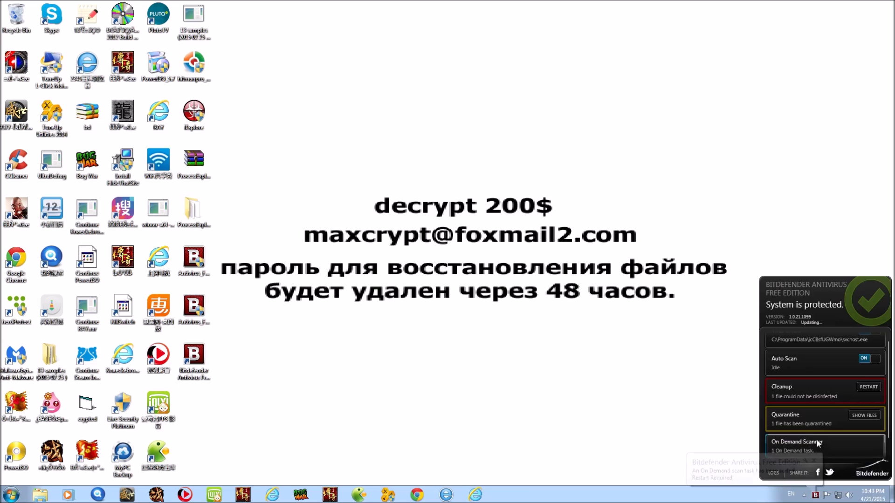
- Remove the C:\ task from Bitdefender's On Demand Scanner and return to the main status view
click(830, 443)
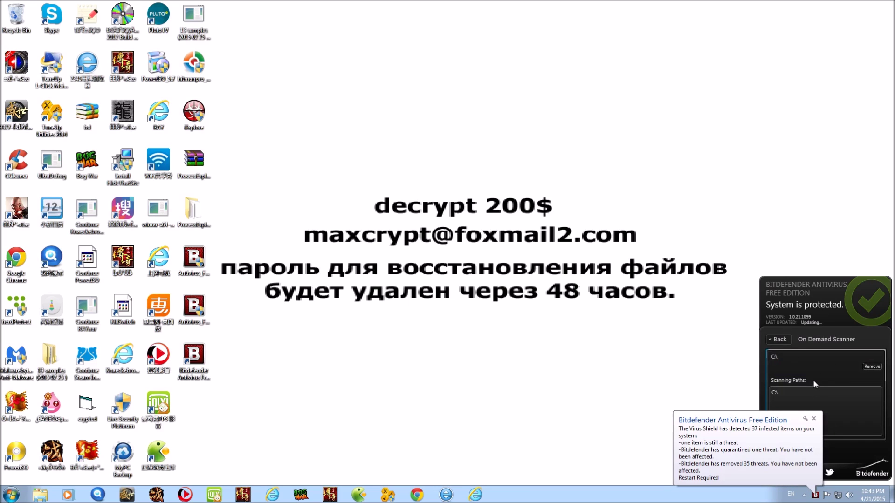
click(867, 367)
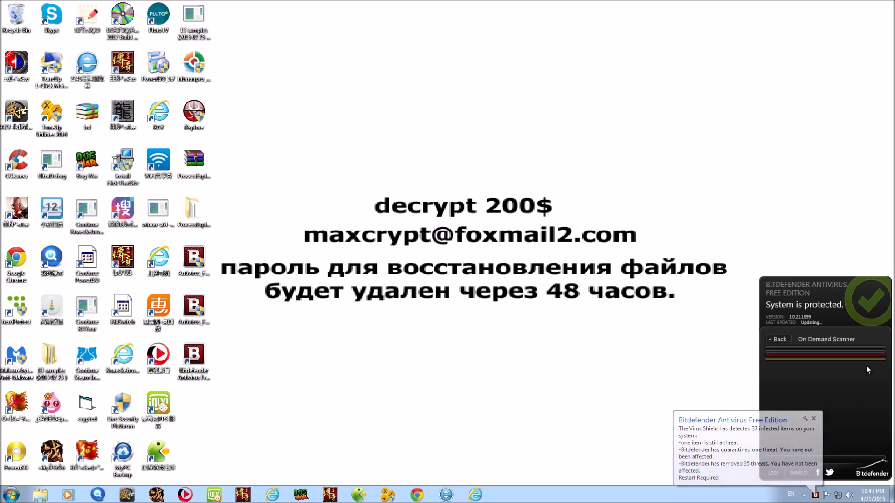
click(778, 340)
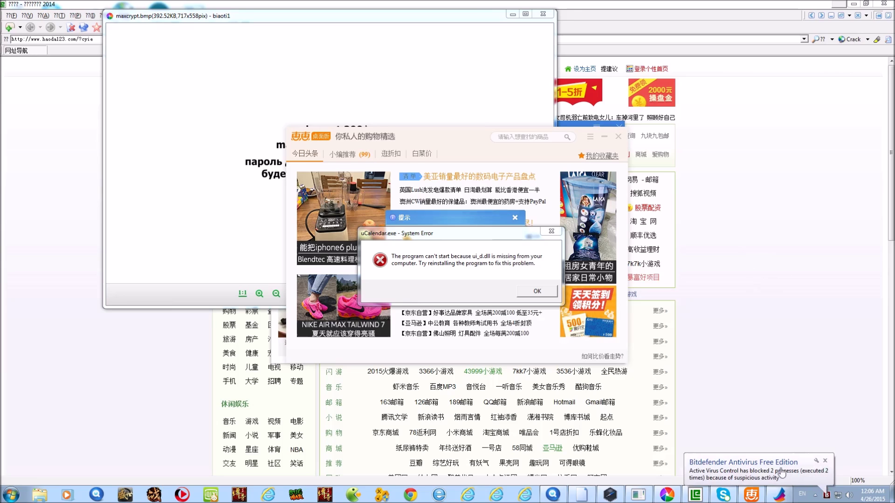
- Dismiss the Bitdefender notification and the repeated system error dialogs, including the uCalendar.exe ones
click(827, 464)
click(525, 290)
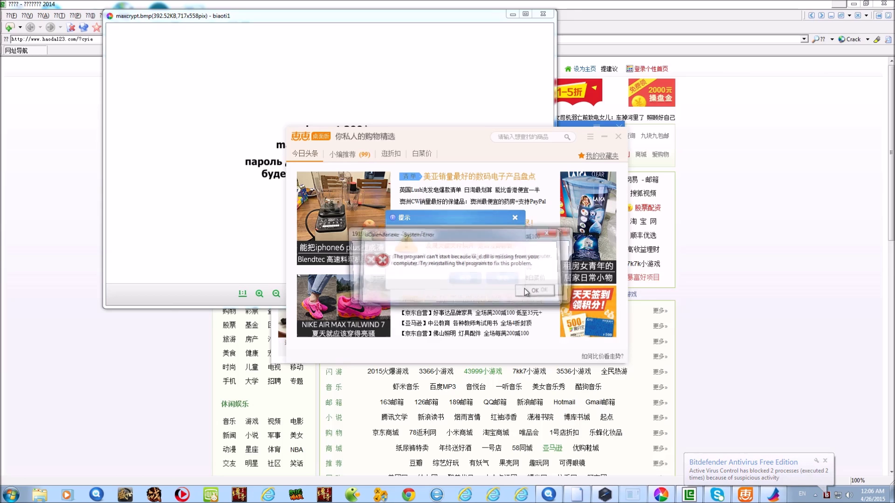
click(542, 294)
click(541, 292)
click(539, 293)
click(538, 293)
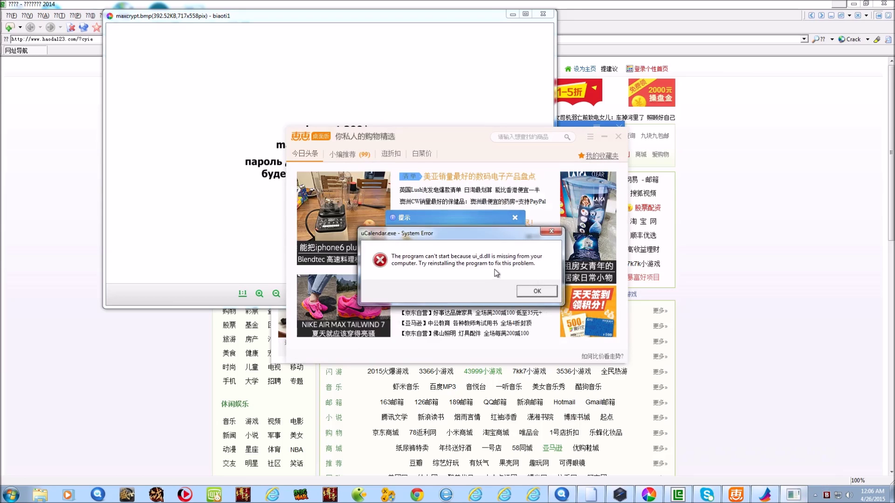
click(528, 291)
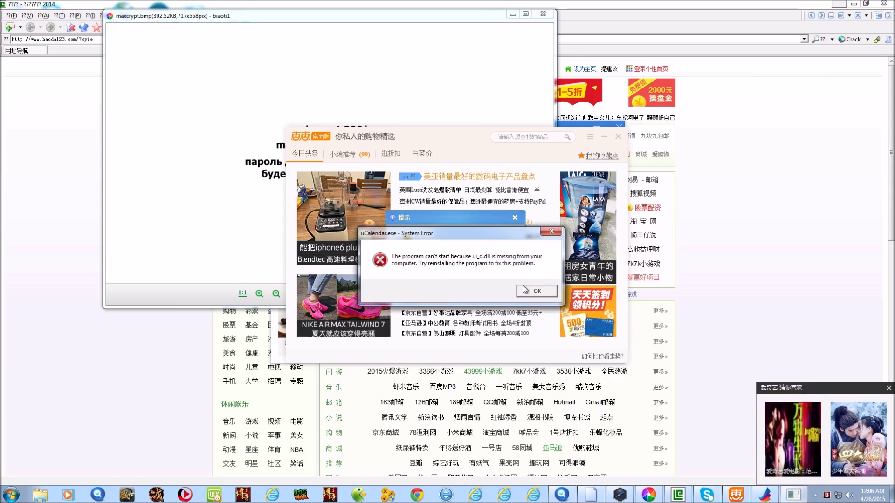
click(526, 290)
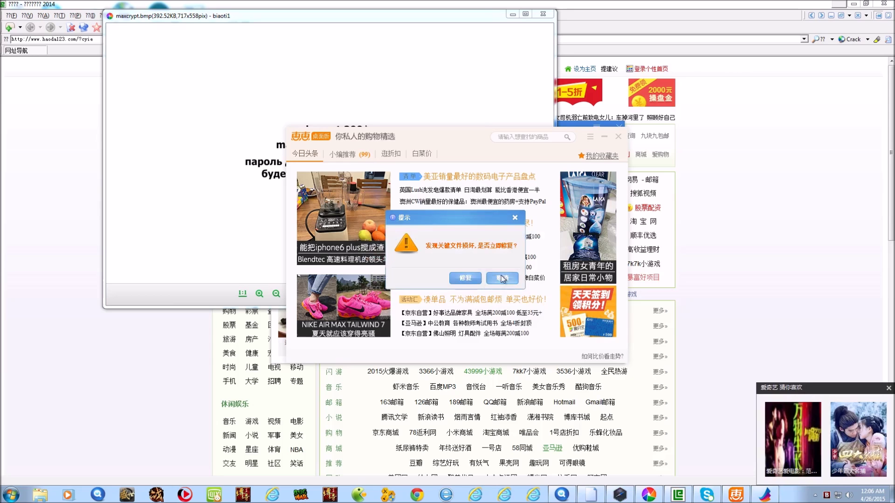
- Clear the Chinese file-repair prompt and close the shopping pop-ups, the maxcrypt.bmp image viewer and the haoda123.com browser
click(464, 279)
click(618, 137)
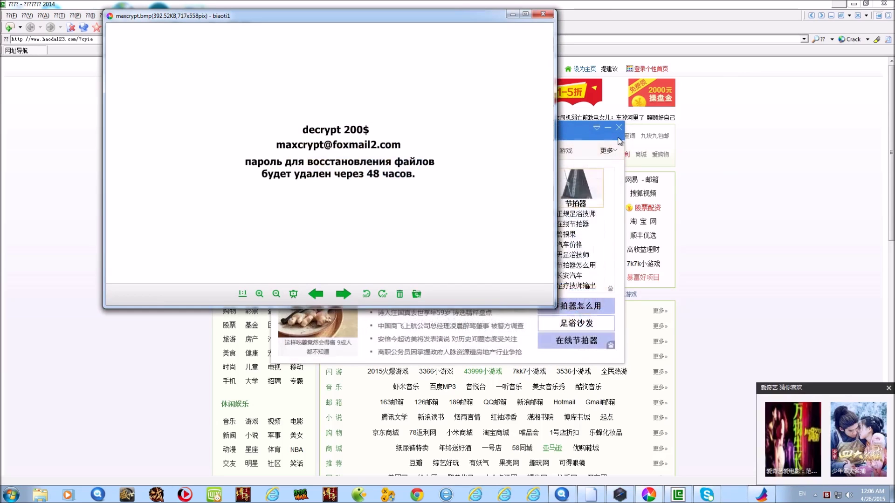
click(546, 14)
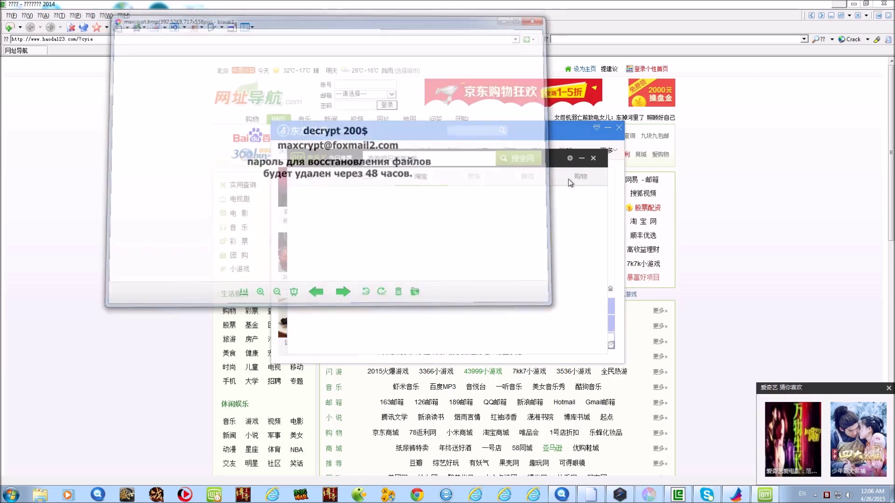
click(619, 127)
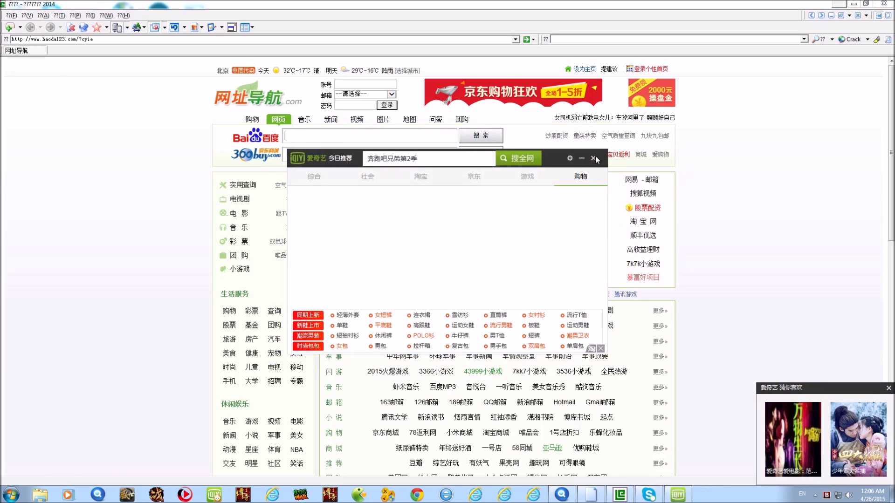
click(889, 387)
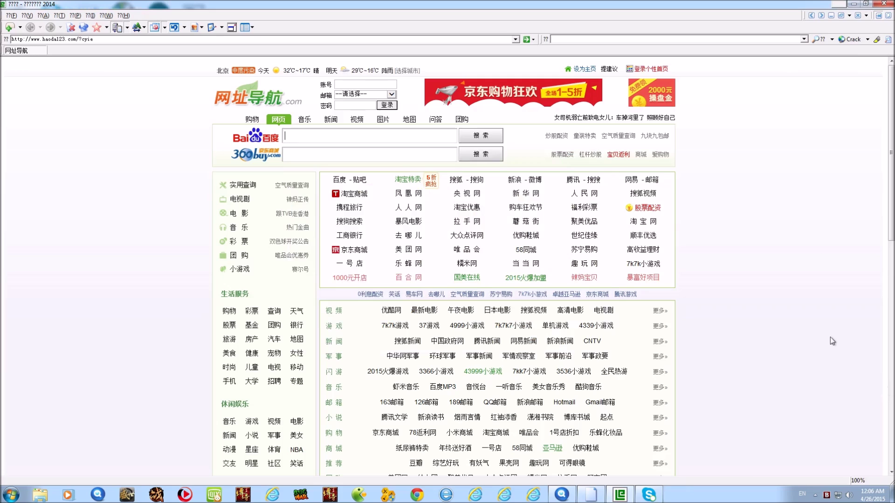
click(882, 4)
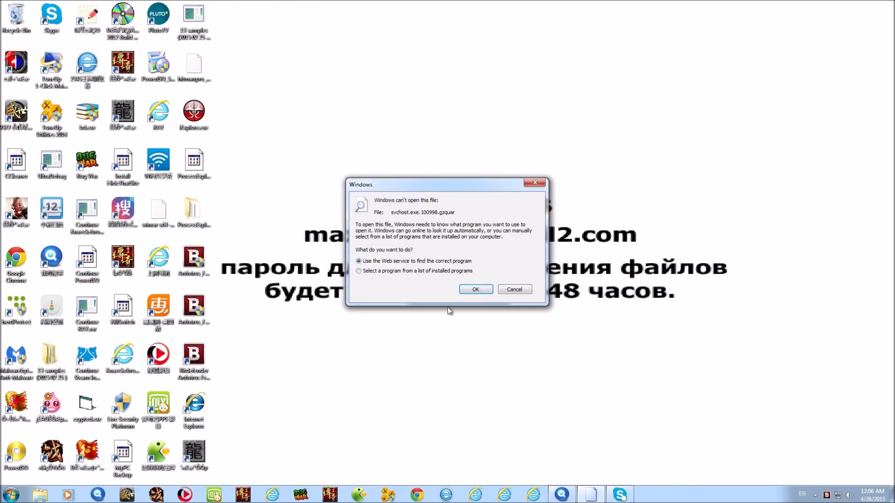
- Cancel opening svchost.exe.100998.gzquar, dismiss the Duilib error and quit Skype
click(514, 290)
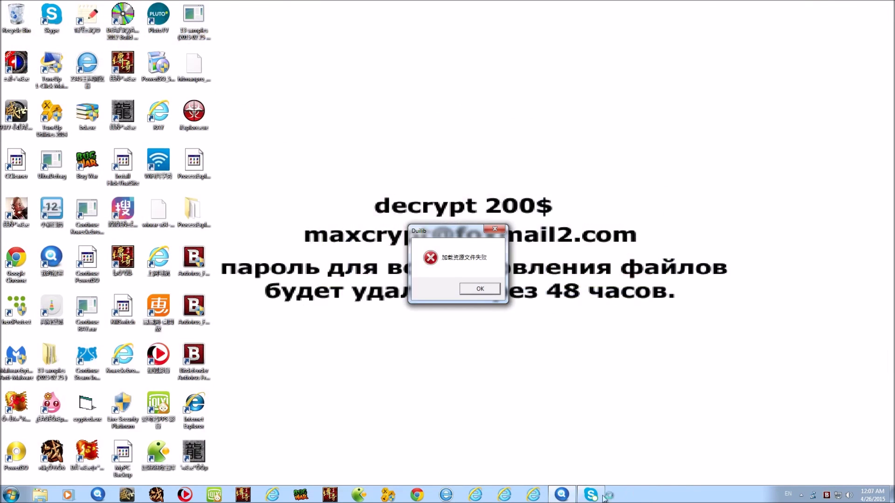
click(480, 291)
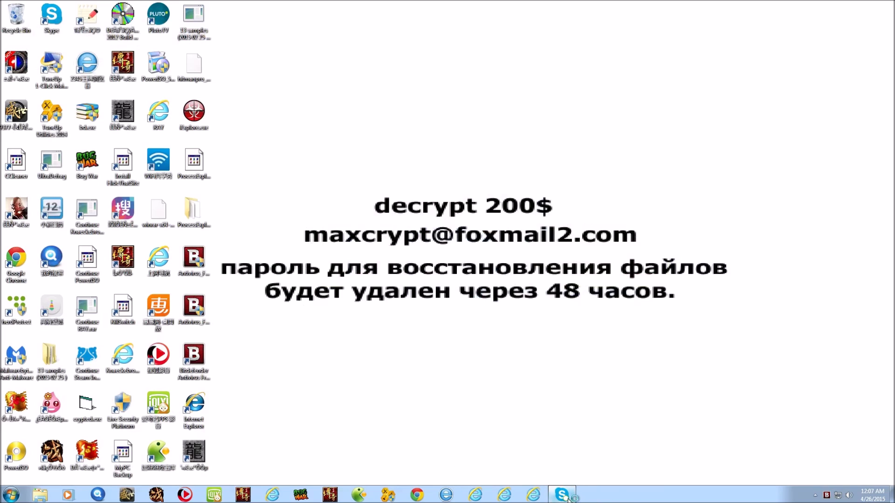
right_click(570, 498)
click(551, 430)
click(483, 286)
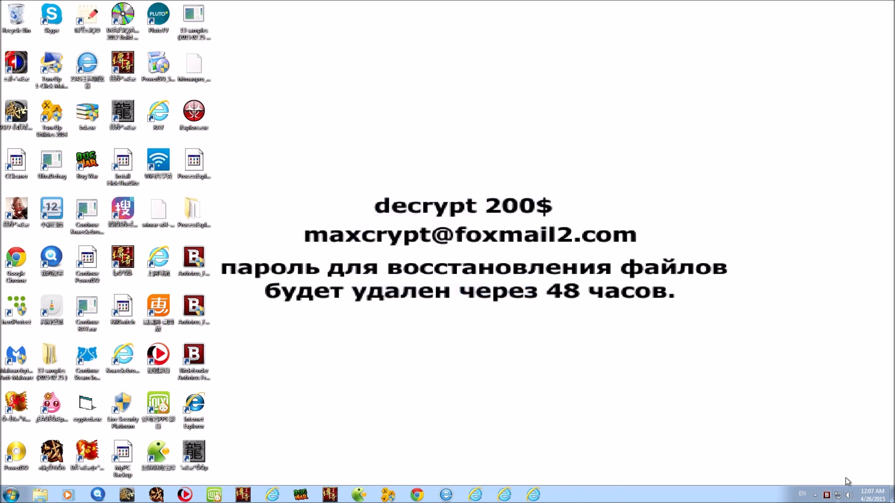
- Check Bitdefender's protection status, the Quarantine entry and the processes blocked by Active Virus Control
click(827, 496)
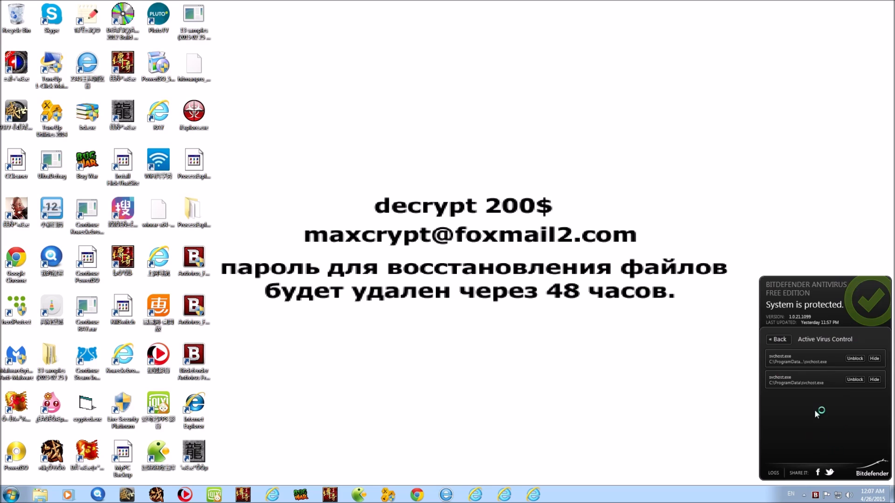
click(779, 339)
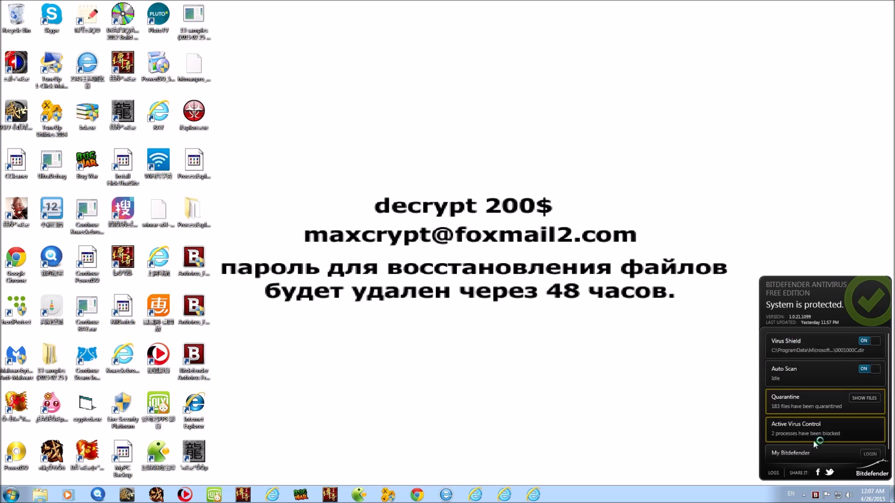
scroll(804, 382, down, 1)
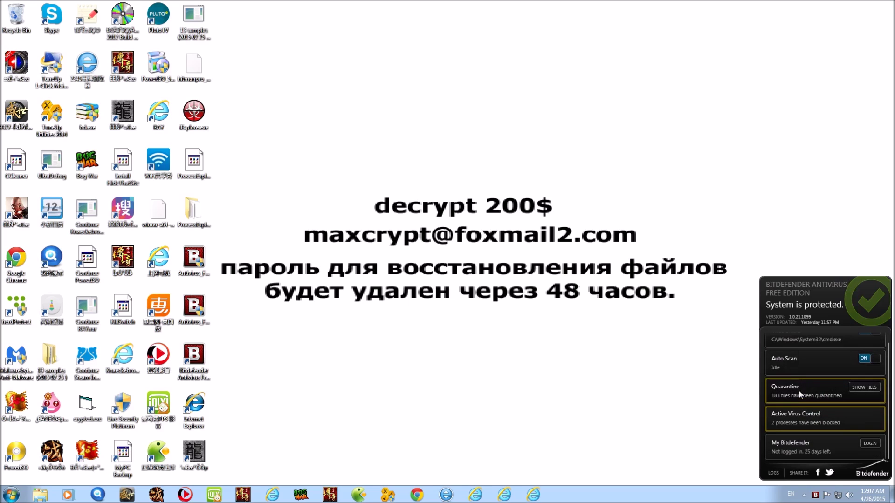
click(799, 418)
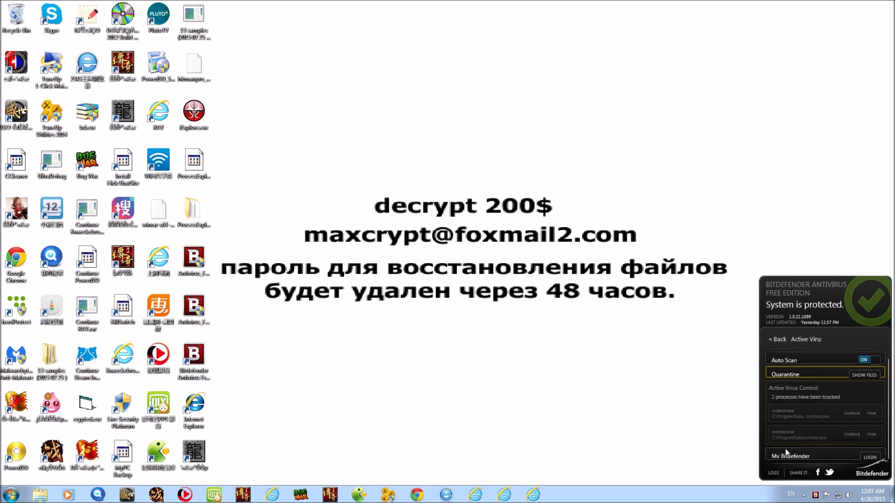
click(779, 340)
scroll(801, 420, down, 1)
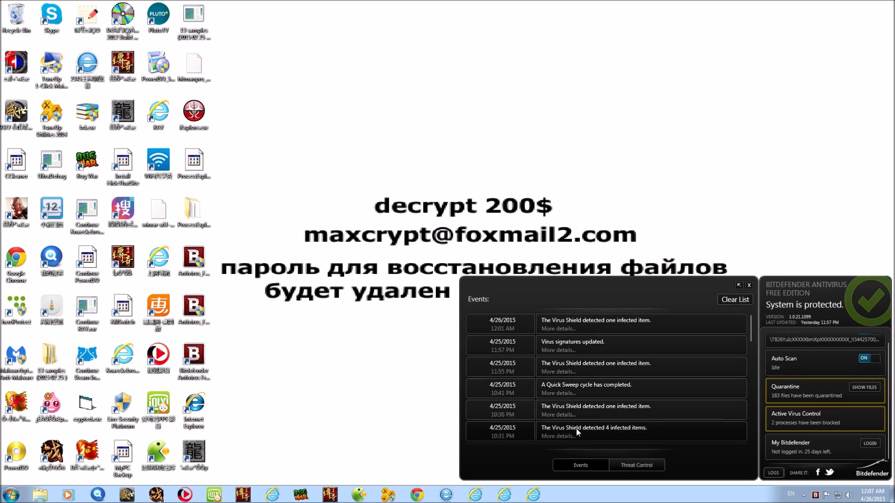
- Look through Bitdefender's event log down to the oldest entries and clear the events list
scroll(576, 430, down, 3)
scroll(575, 429, down, 5)
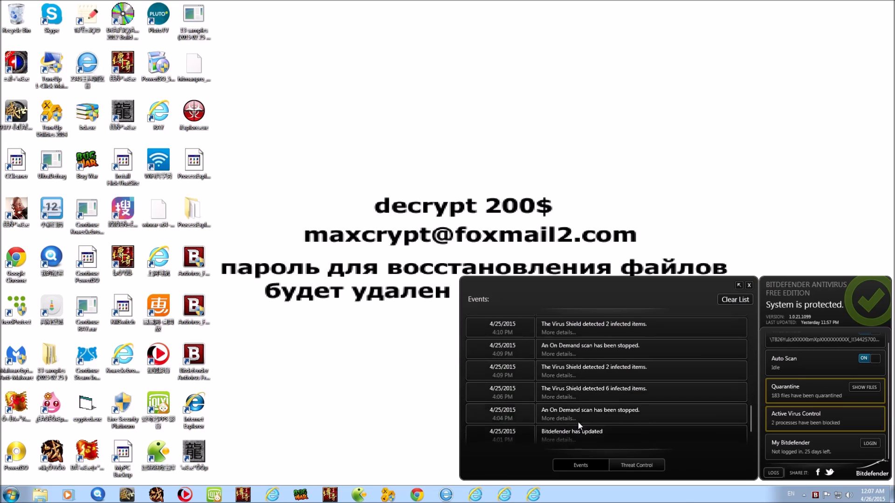
click(725, 300)
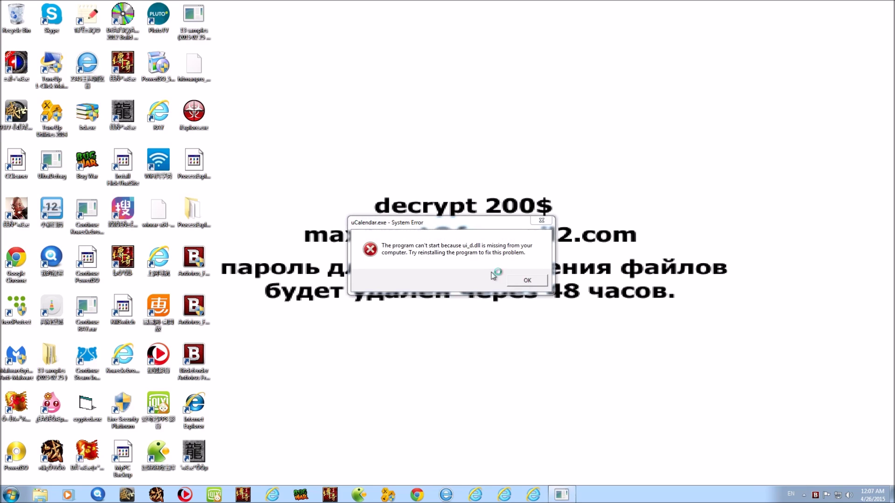
- Dismiss the uCalendar.exe system error and show the Threat Control list in Bitdefender's logs
click(539, 282)
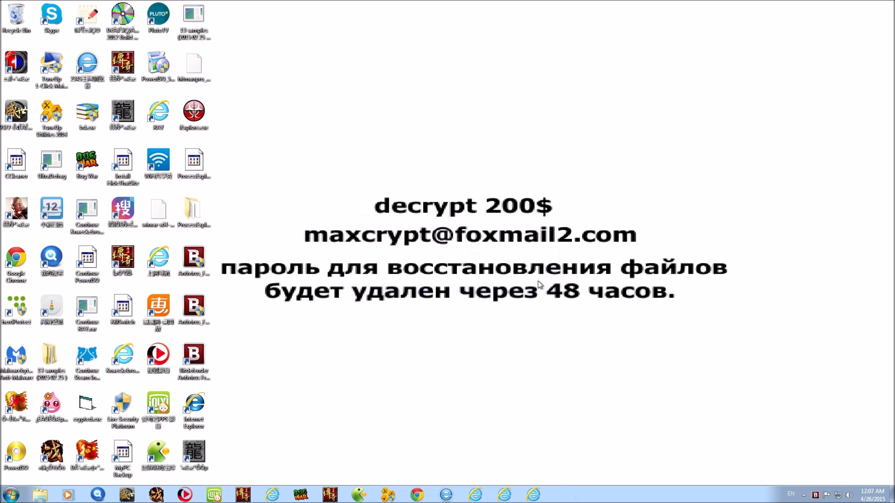
click(815, 496)
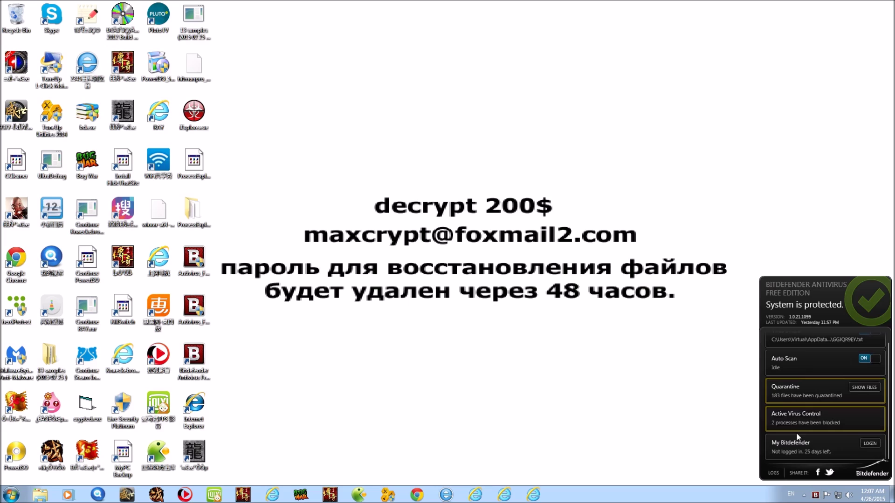
click(775, 473)
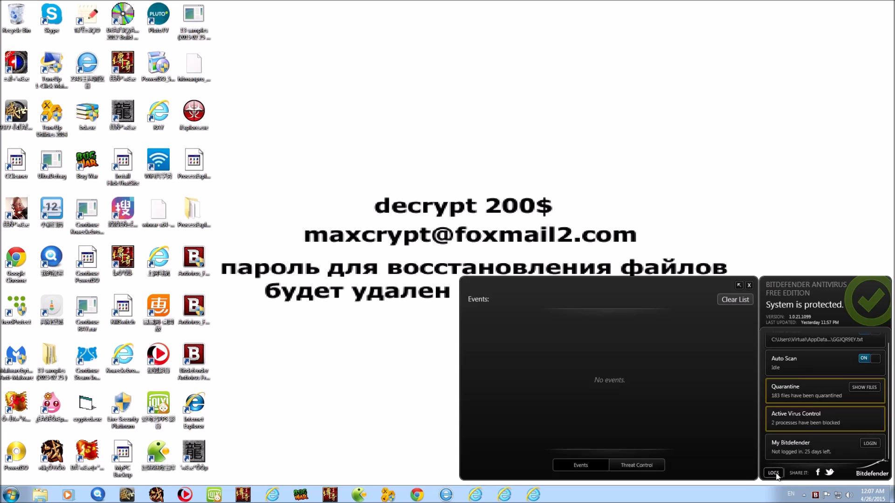
click(644, 463)
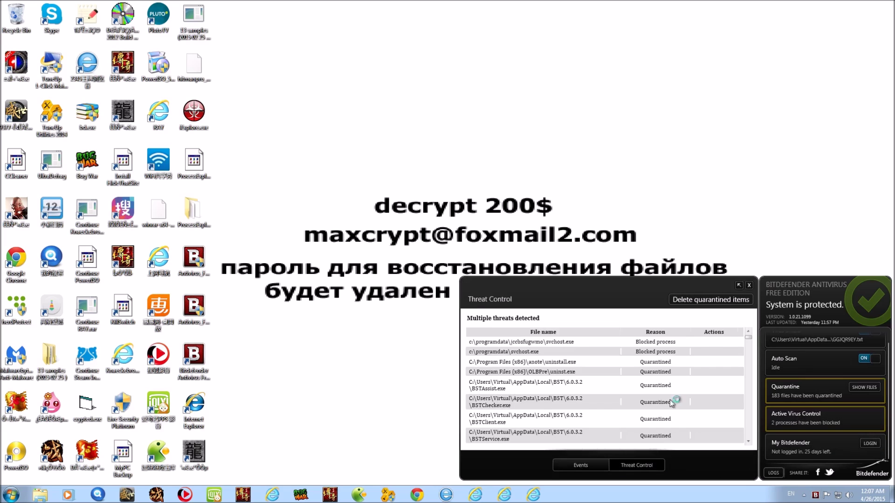
- Review the threats listed in Threat Control, delete all quarantined files and close the log window
scroll(709, 359, down, 3)
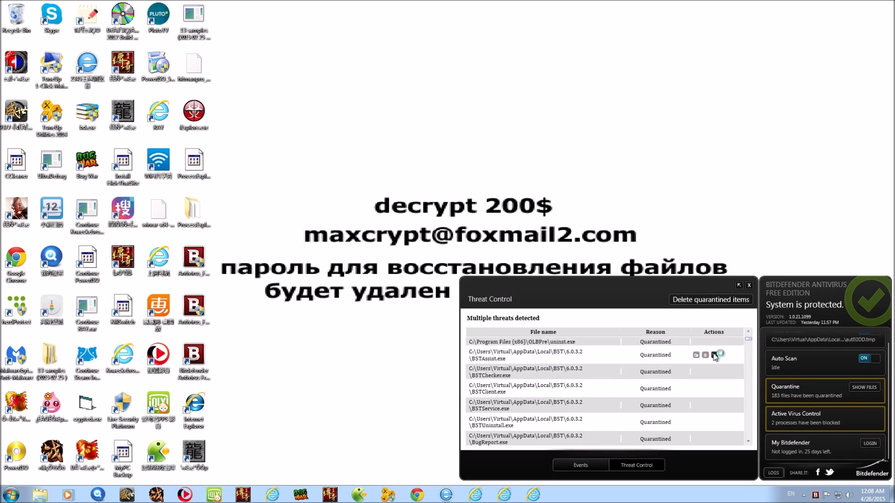
scroll(697, 373, up, 3)
scroll(696, 375, down, 5)
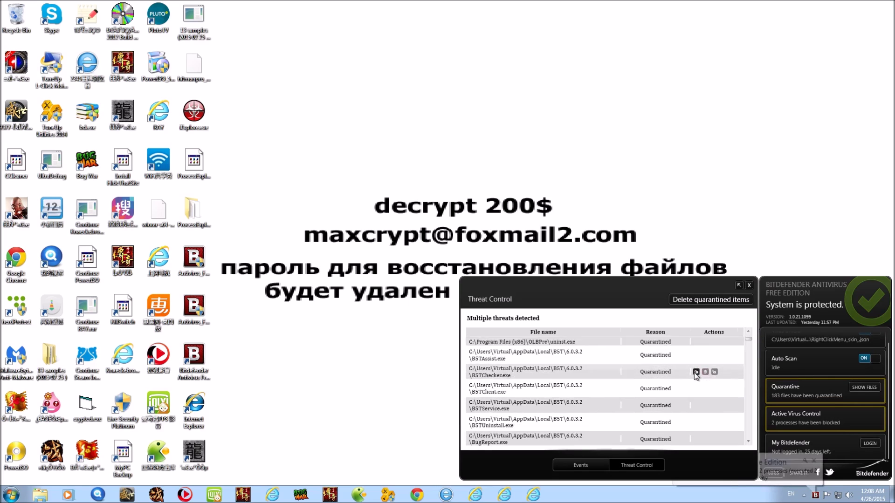
scroll(694, 374, down, 10)
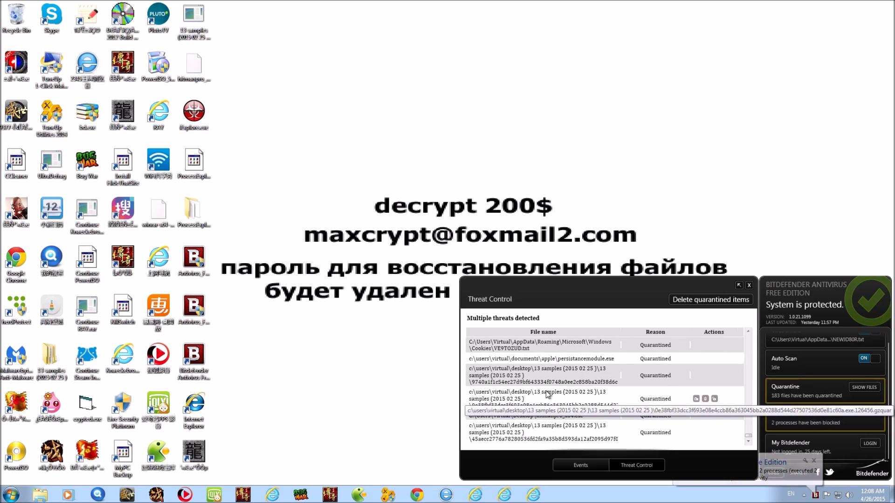
scroll(527, 396, up, 3)
scroll(540, 401, down, 3)
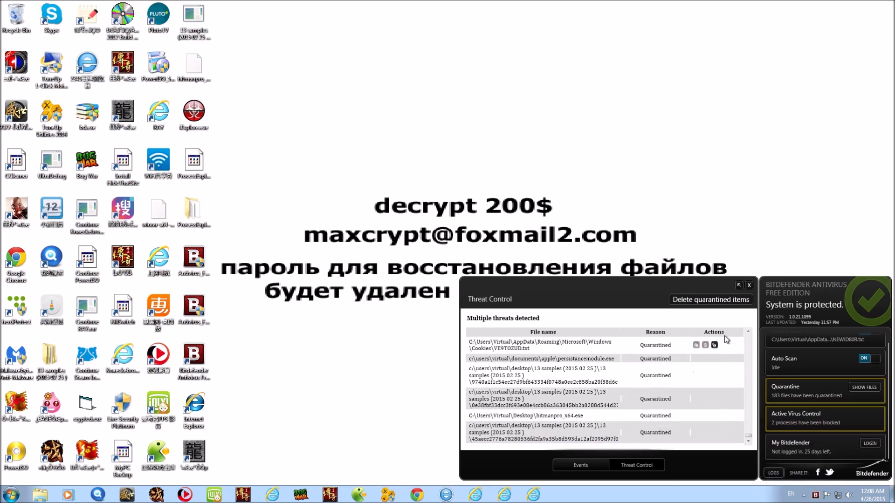
click(721, 298)
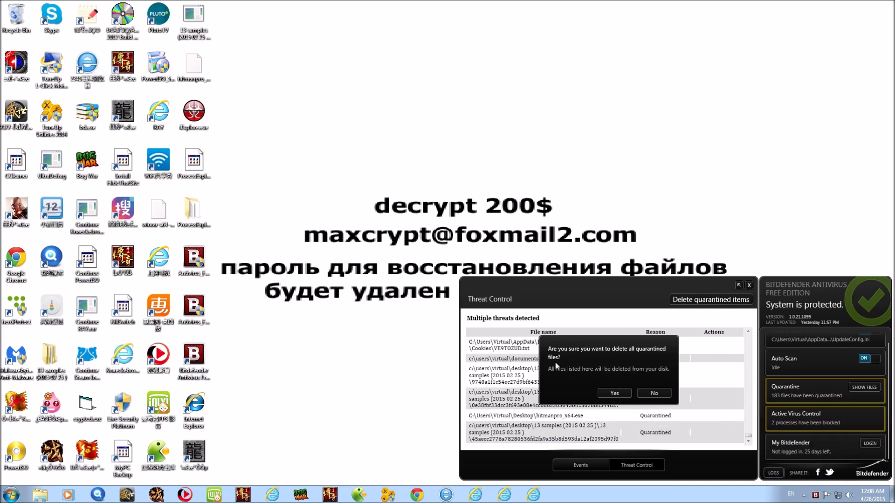
click(614, 393)
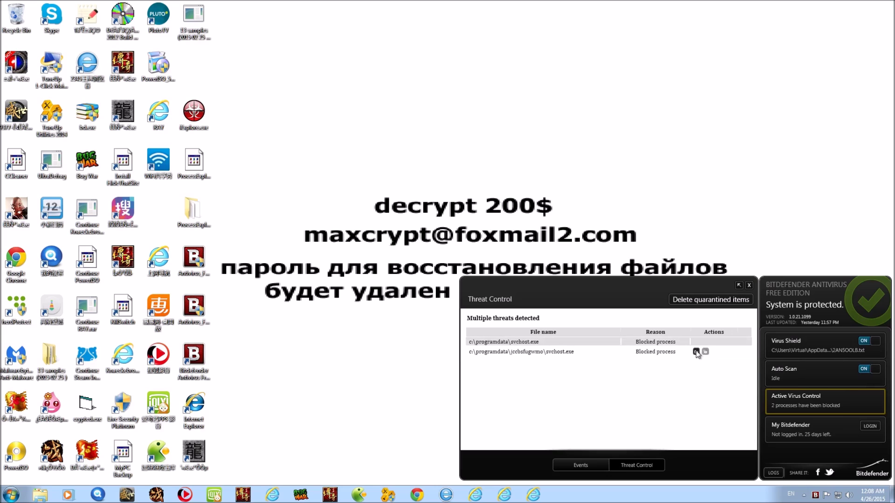
click(749, 285)
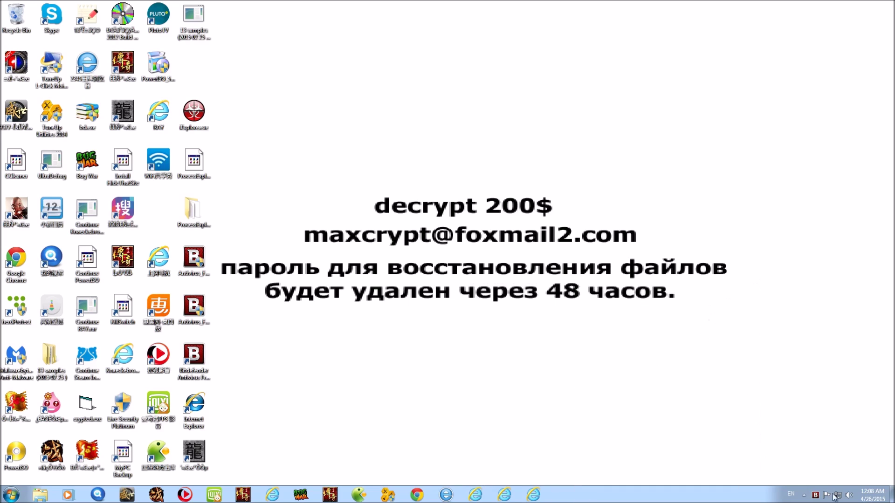
- Check the hidden notification-area icons and start Windows Task Manager to view the running processes
click(806, 495)
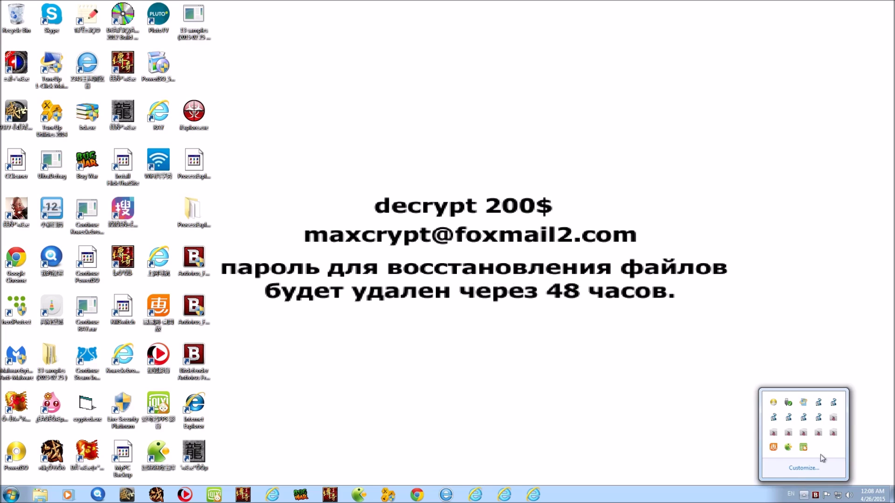
right_click(574, 496)
click(598, 464)
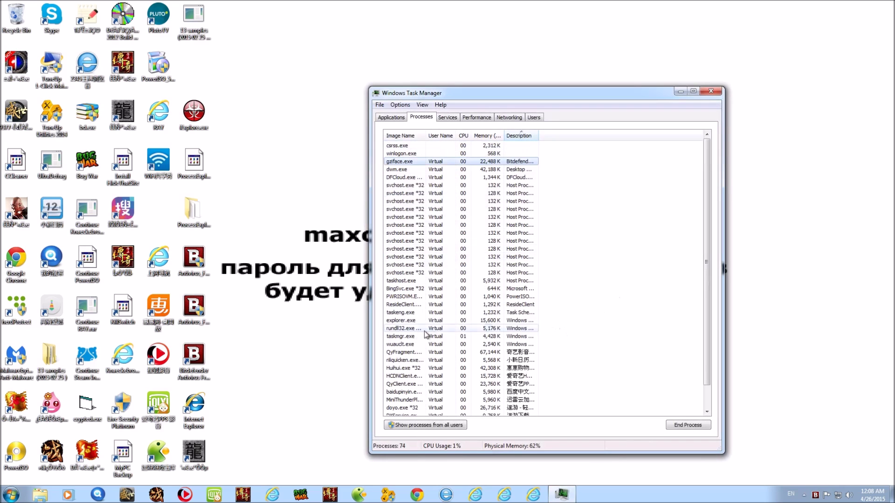
- Examine the unfamiliar processes sorted at the end of the list, the network activity and the logged-on users in Task Manager
click(420, 368)
click(419, 361)
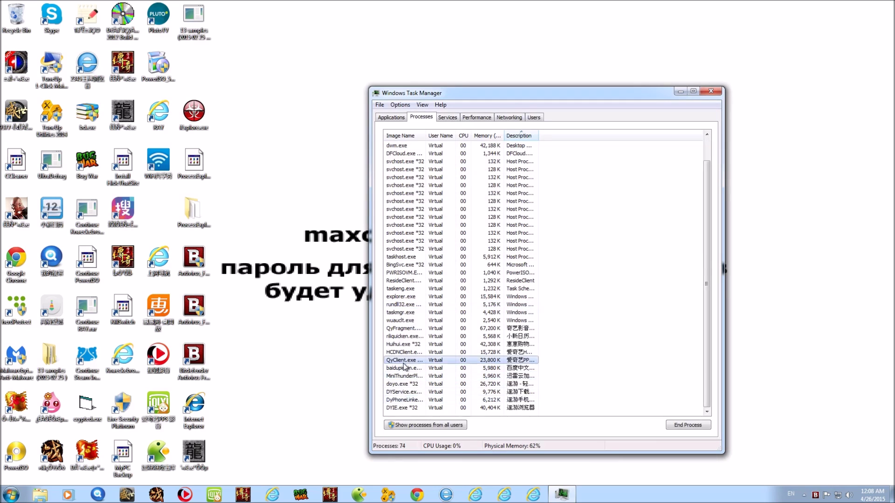
click(442, 118)
click(394, 118)
click(433, 119)
click(510, 117)
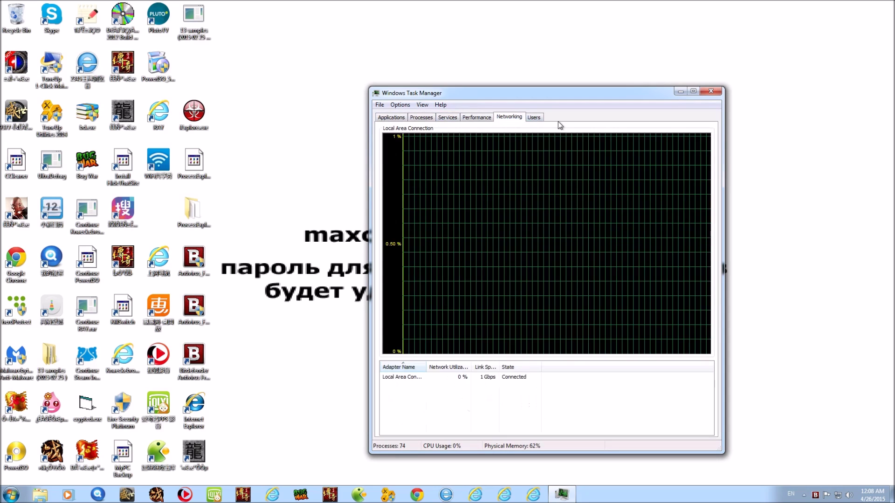
click(535, 118)
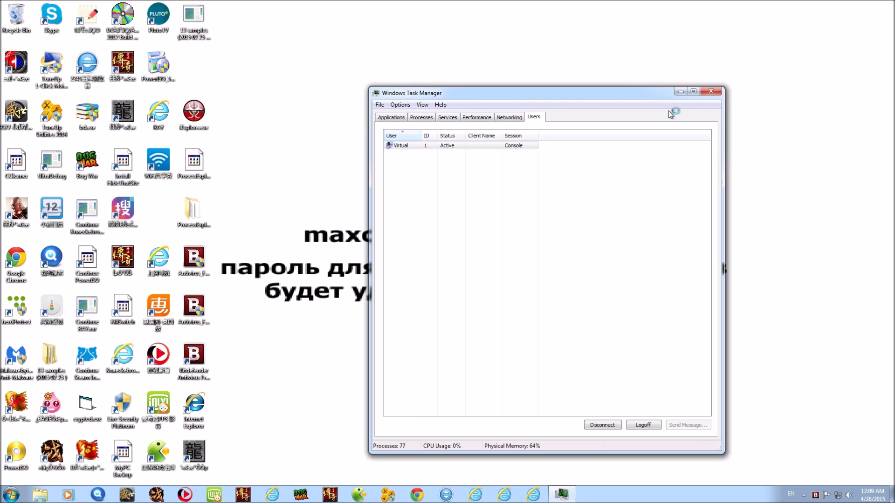
- Look through the Windows services down to the end of the list and check for open applications
click(403, 118)
click(422, 118)
click(446, 118)
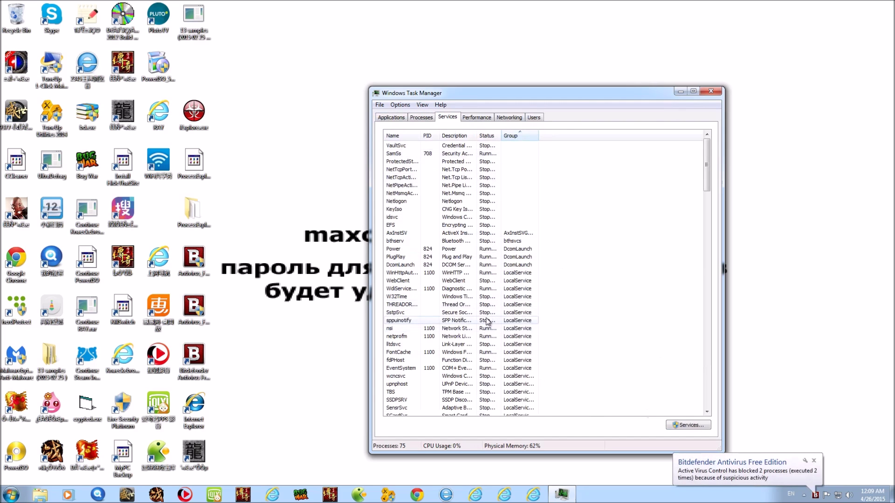
drag(707, 178, 704, 410)
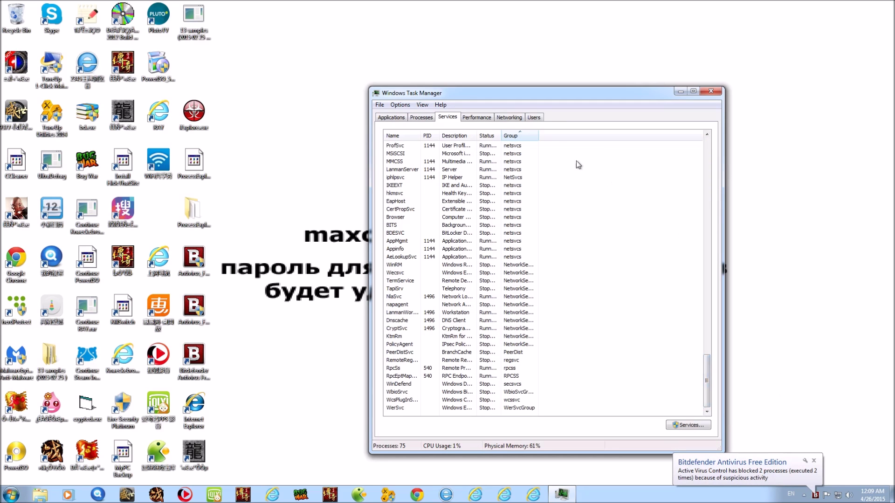
click(485, 119)
click(446, 117)
click(387, 119)
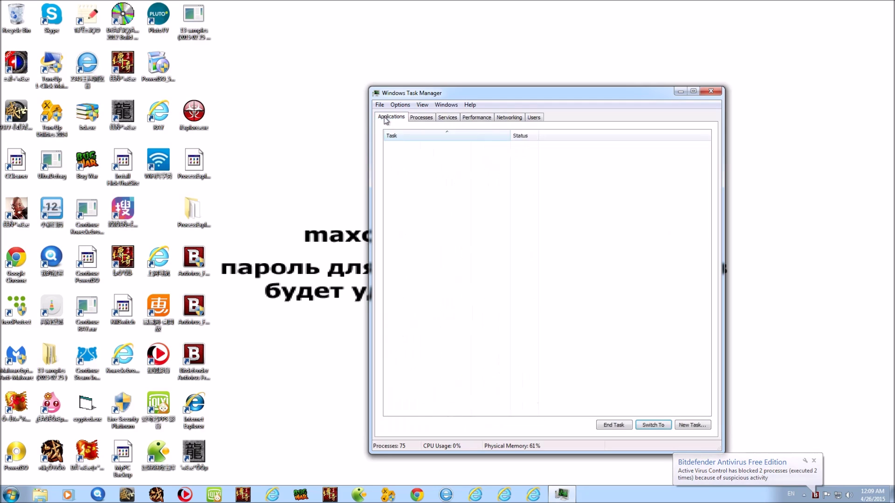
- Review the running processes once more, dismiss the uCalendar.exe system error and close Task Manager
click(421, 117)
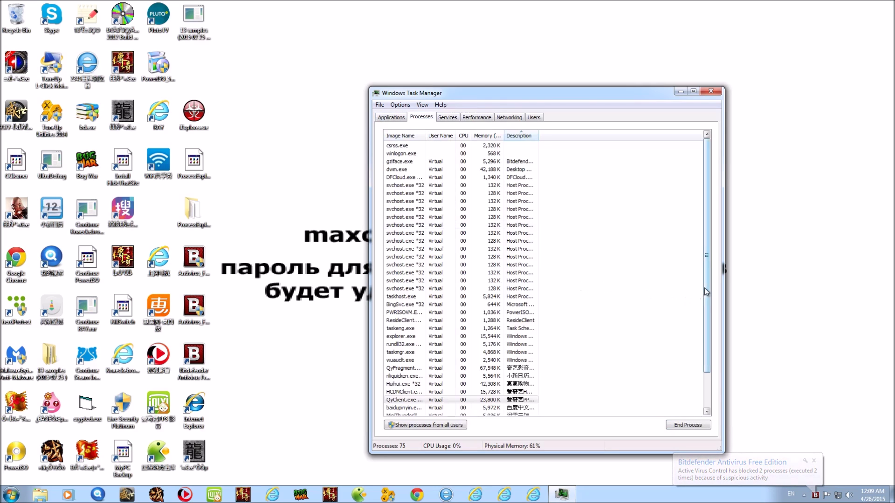
drag(706, 292, 686, 378)
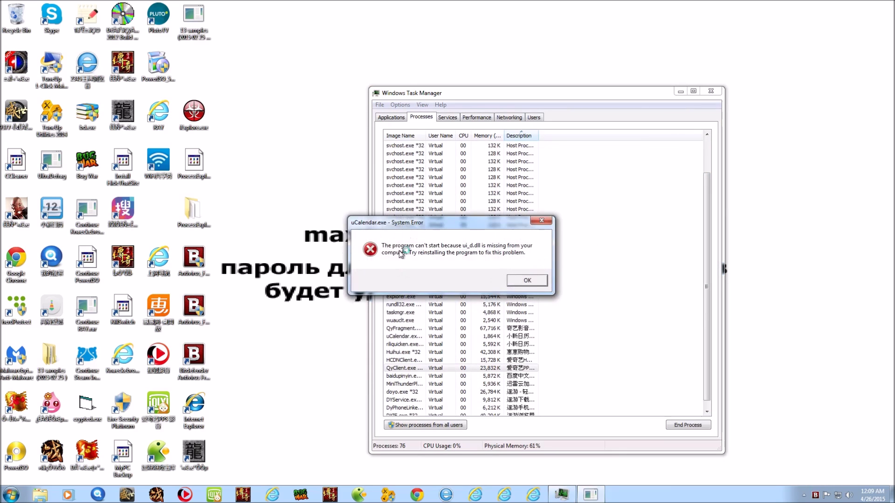
click(527, 281)
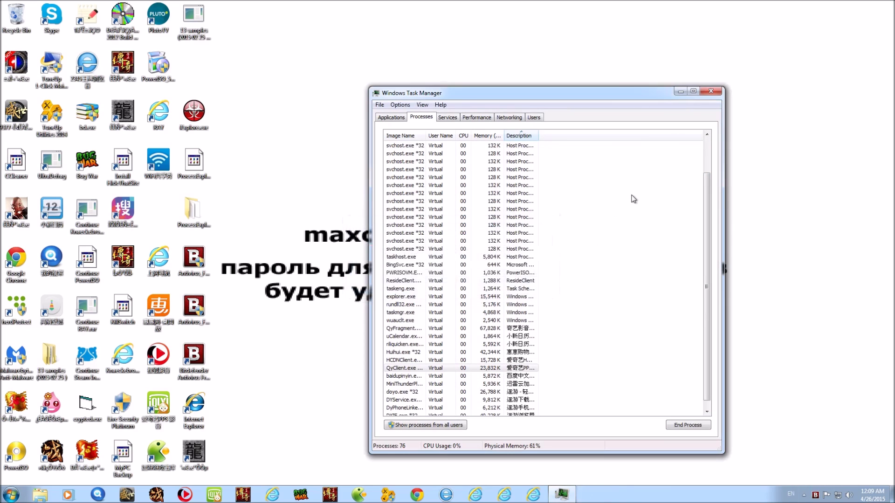
click(711, 92)
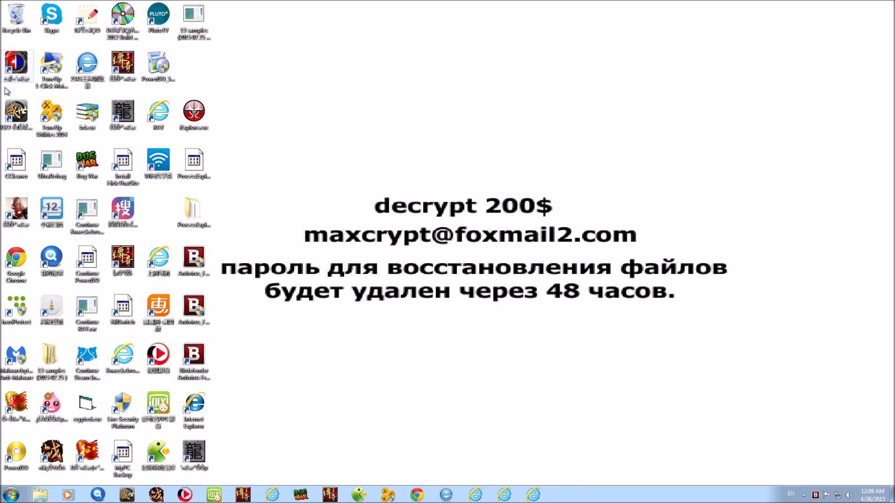
- Delete the broken CCleaner shortcut from the desktop and run iExplore.exe, allowing it to make changes to the computer
double_click(12, 169)
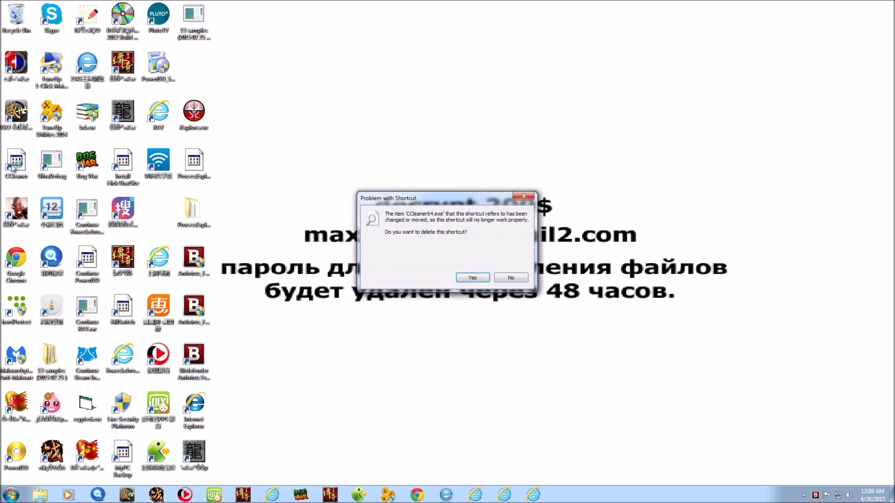
click(473, 281)
double_click(194, 114)
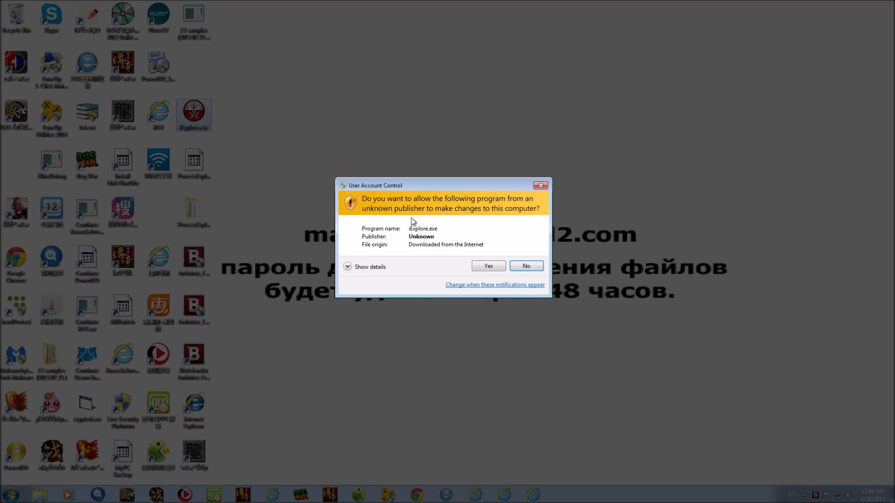
click(488, 266)
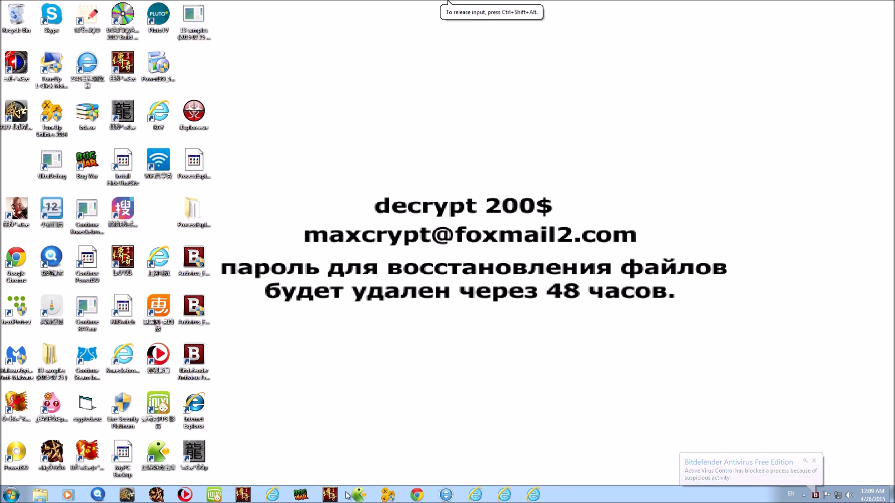
- Start Internet Explorer, dismiss its session and add-on notifications, and show the home page setting in Internet Options
click(480, 495)
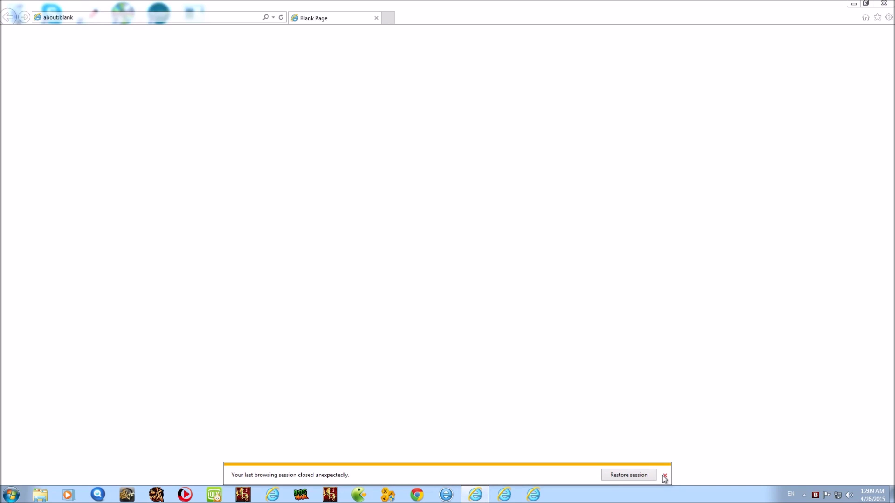
click(205, 196)
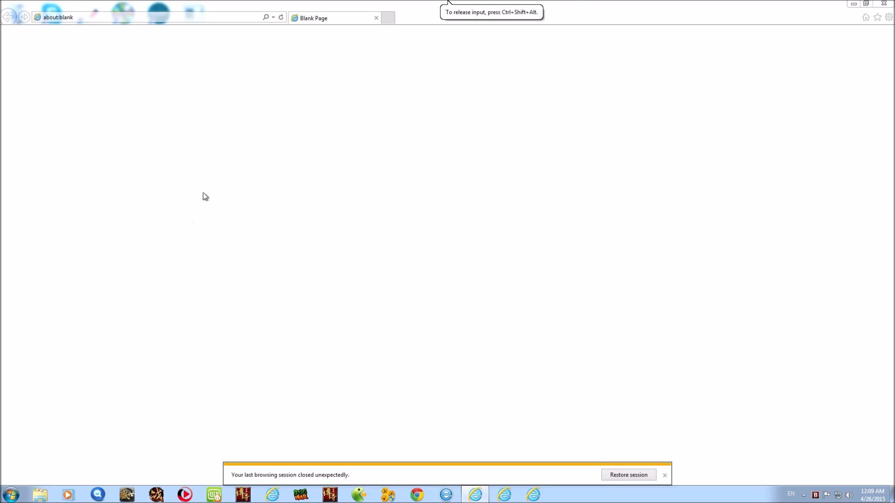
click(571, 18)
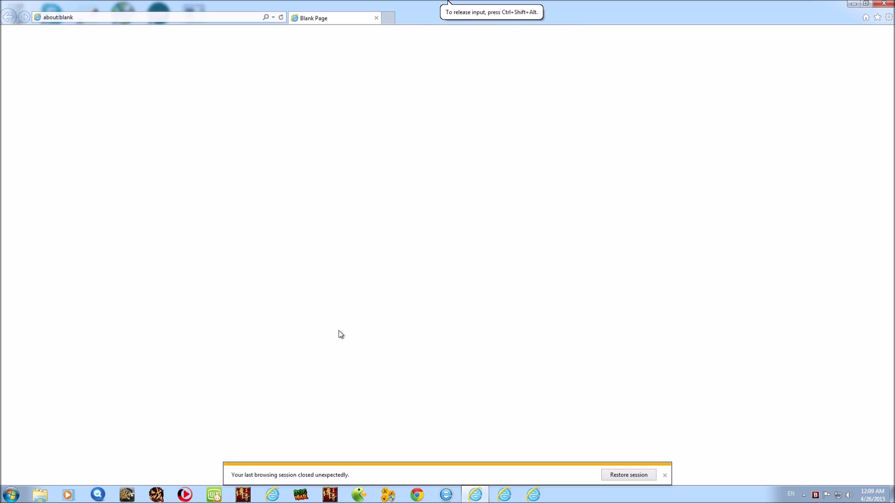
click(664, 476)
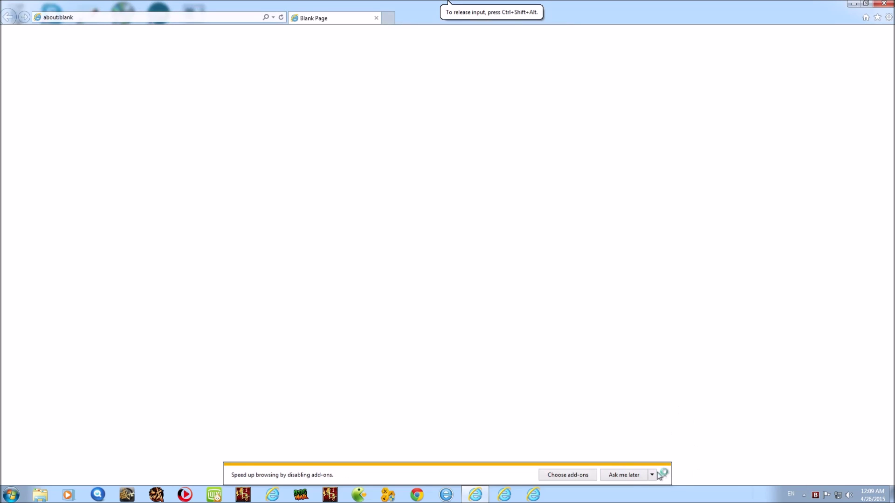
click(664, 476)
click(888, 17)
click(819, 149)
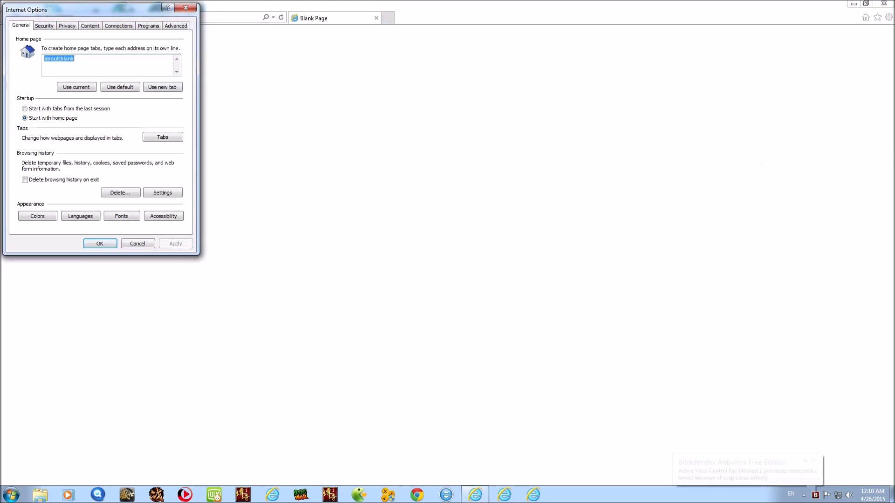
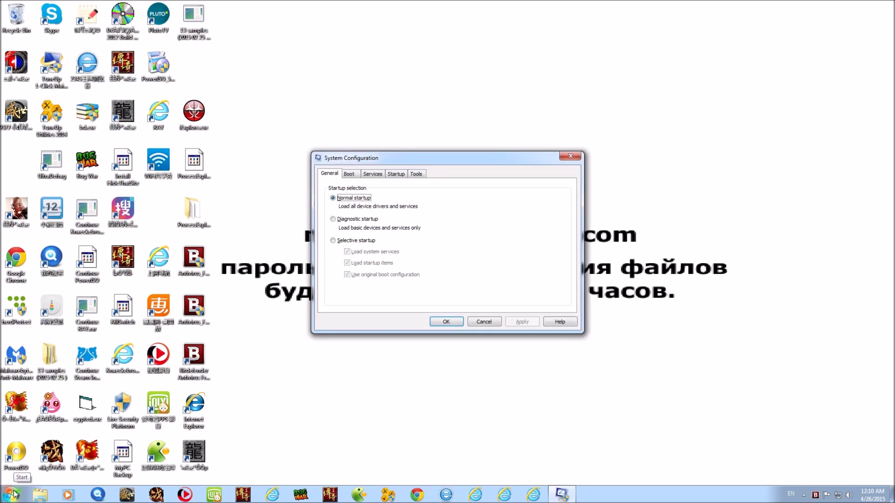
- Close System Configuration and check the programs listed in the Start menu
click(571, 156)
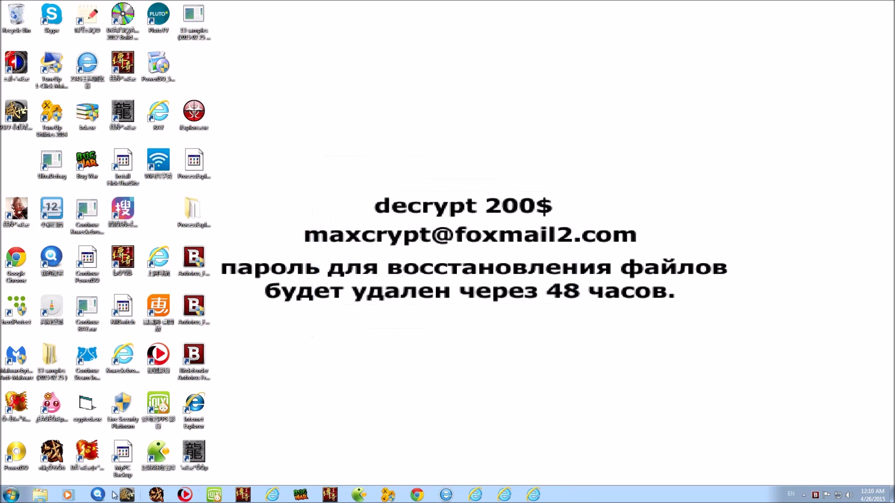
click(11, 495)
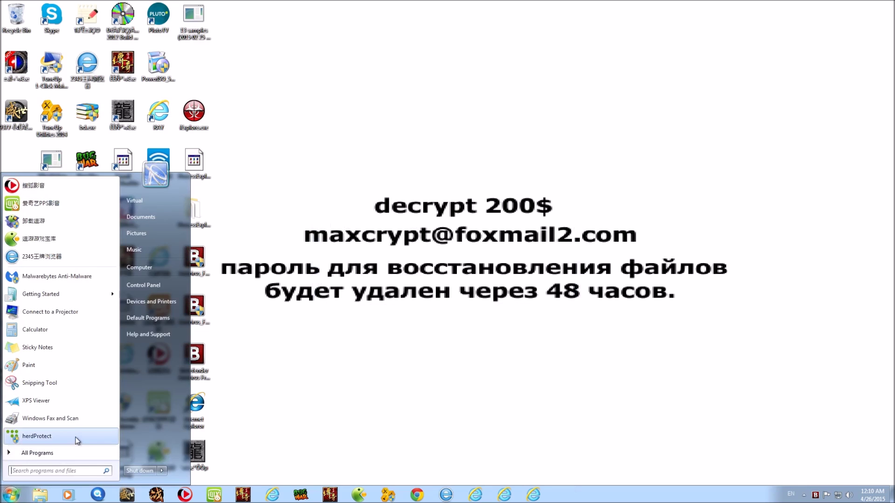
click(319, 374)
- Check the scan types and quarantined threats in Malwarebytes Anti-Malware, dismiss the uCalendar.exe error and close the program
click(22, 363)
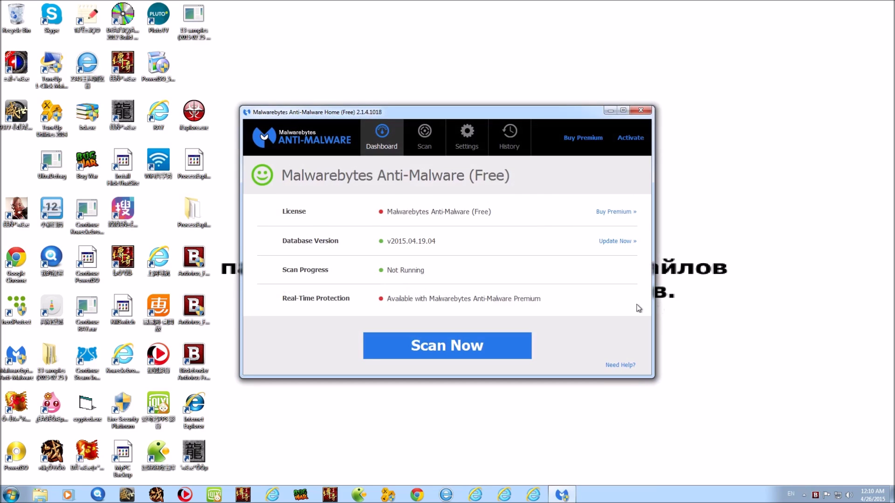
click(431, 141)
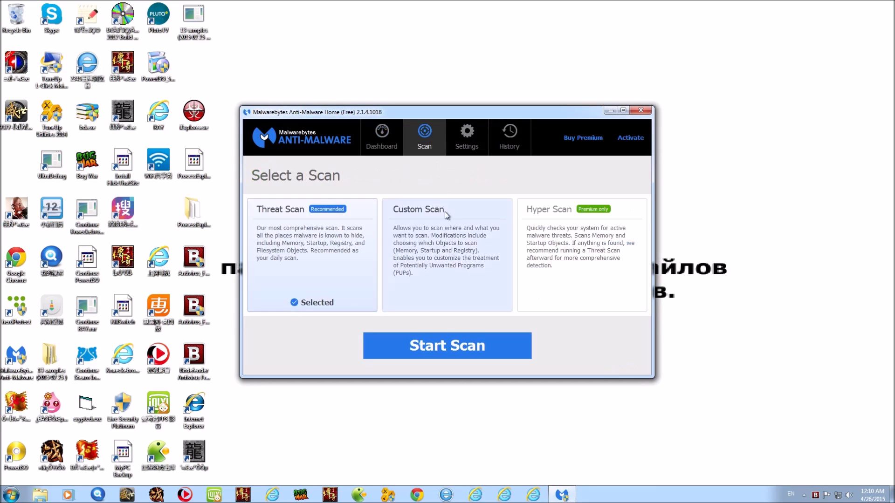
click(471, 138)
click(516, 147)
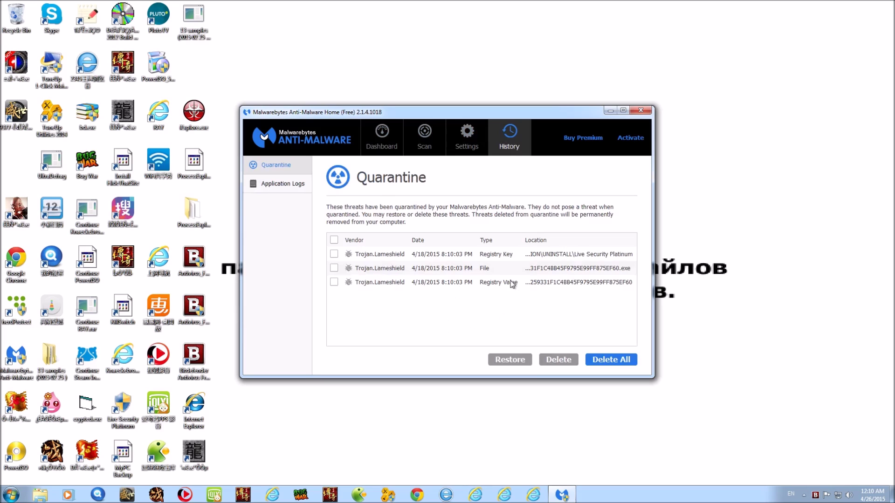
click(379, 142)
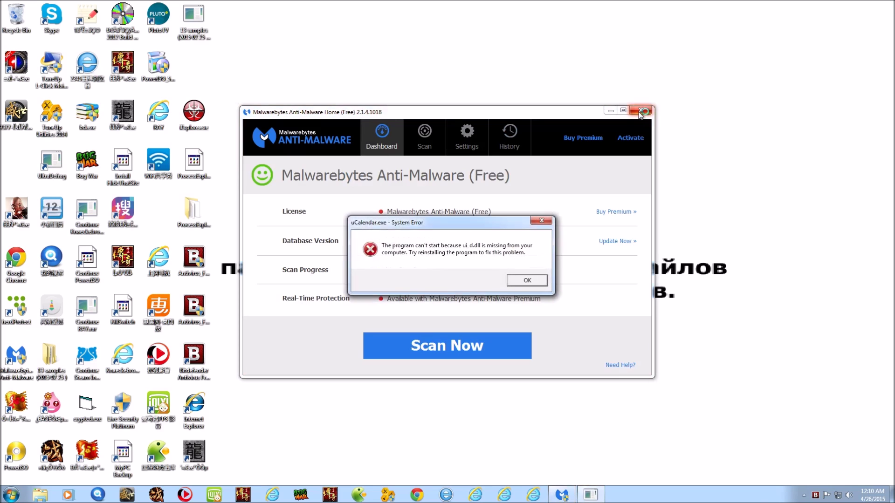
click(522, 281)
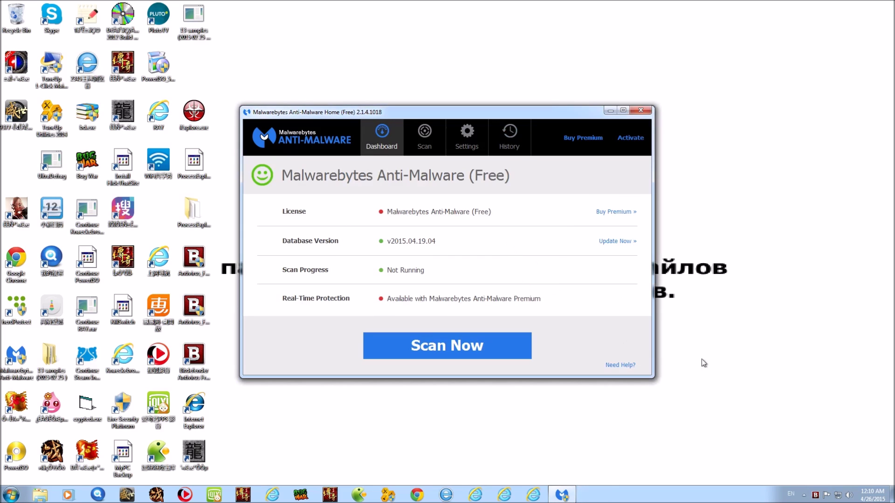
click(641, 110)
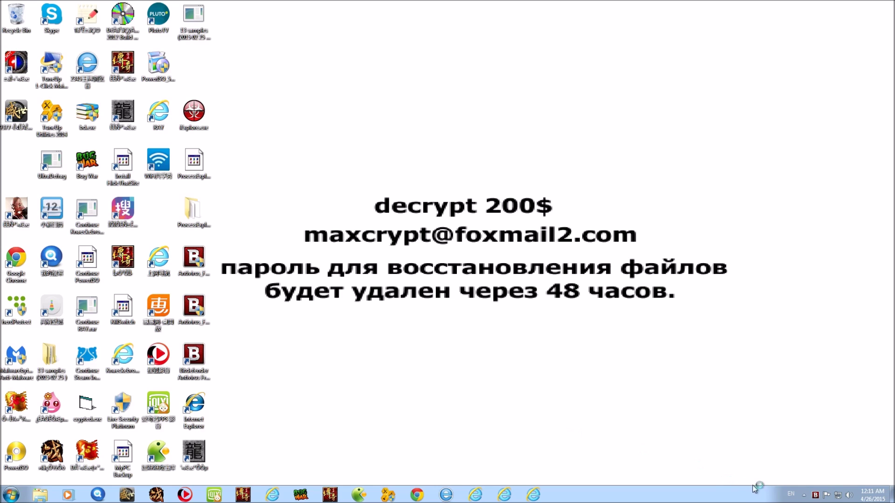
- Start Task Manager again and list the processes from all users, sorted by description
click(804, 495)
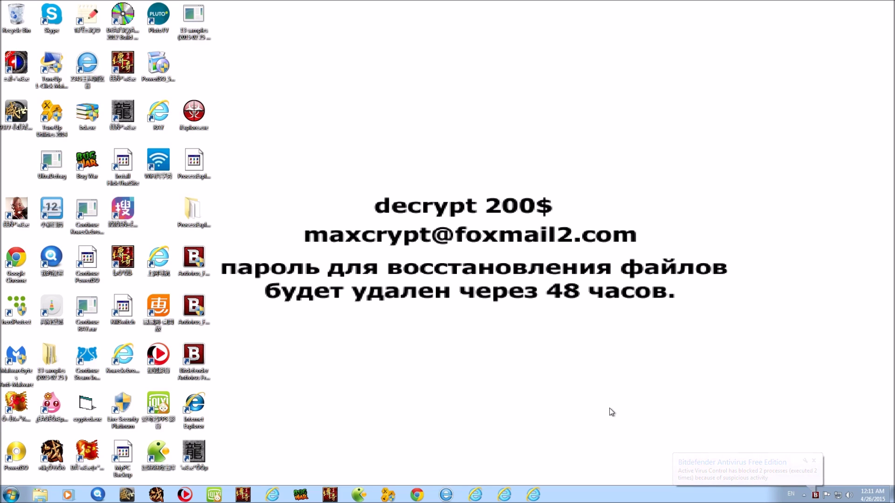
right_click(611, 494)
click(629, 471)
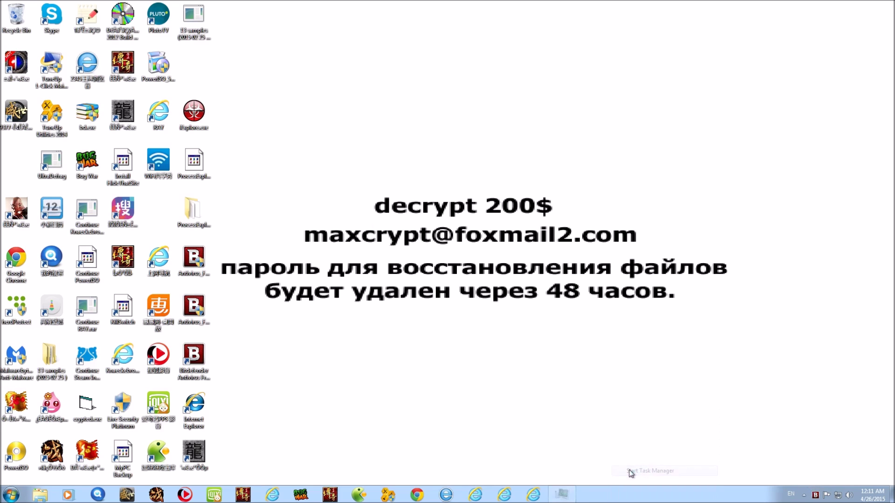
click(519, 135)
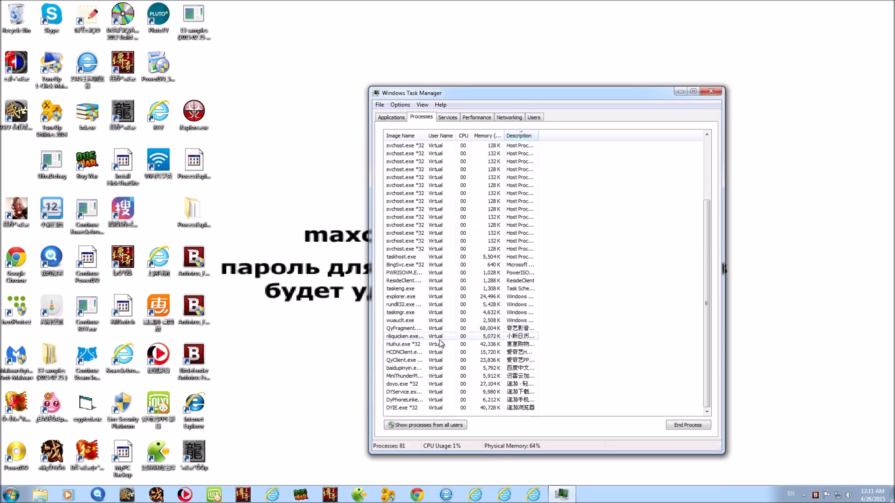
click(427, 329)
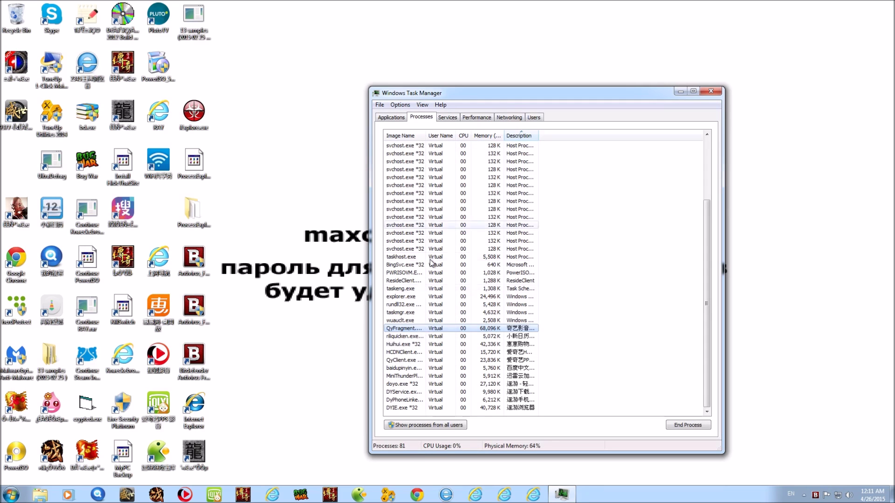
click(415, 425)
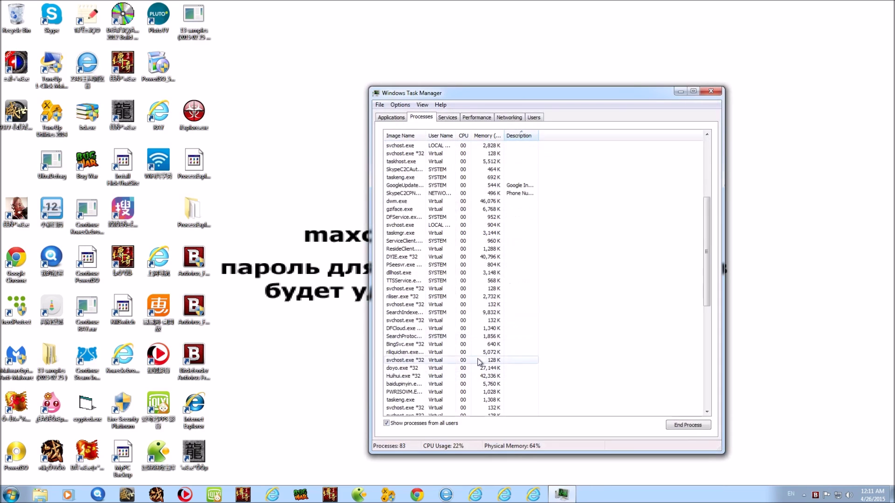
- End the QyFragment.exe and riliquicken.exe processes
click(450, 316)
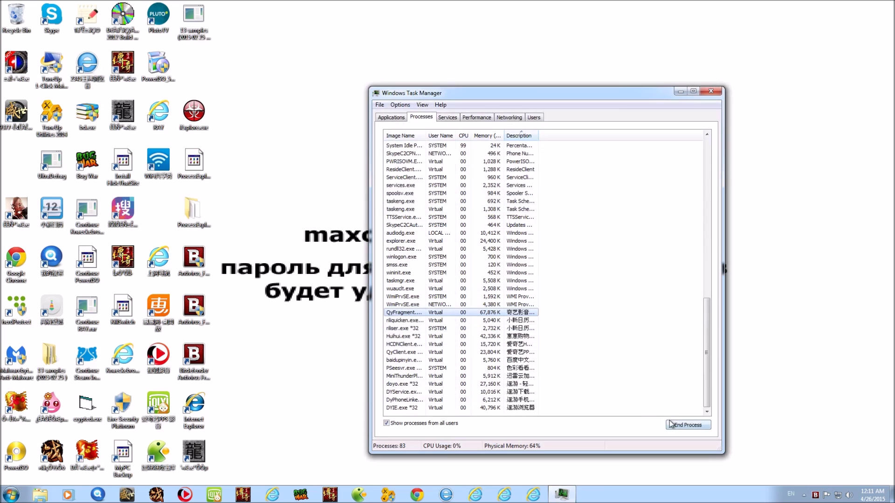
click(689, 425)
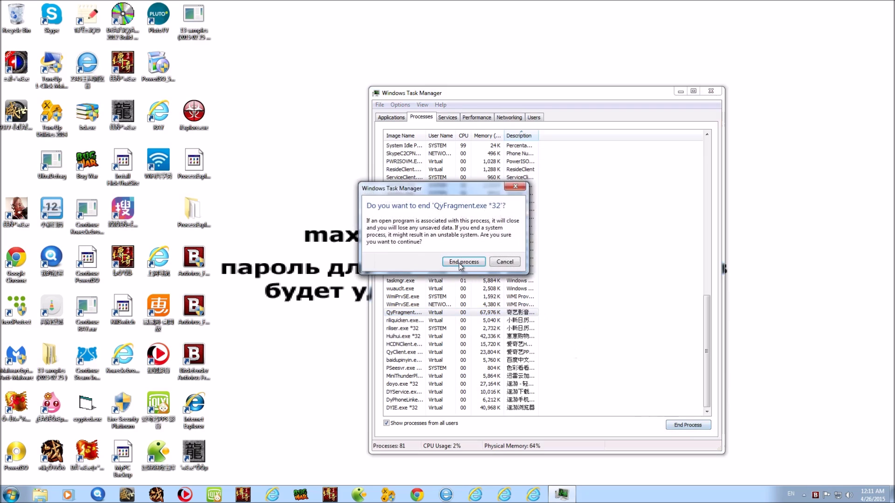
click(461, 264)
click(450, 320)
click(688, 426)
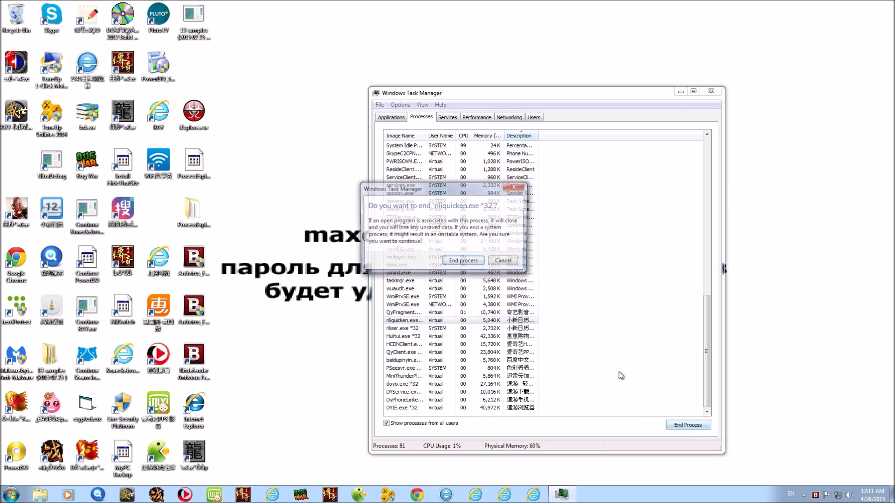
click(463, 260)
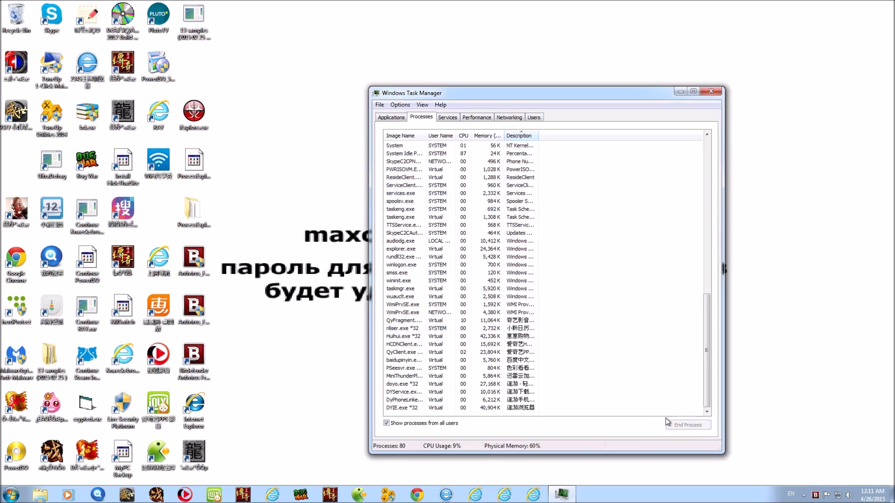
- Close Task Manager and check which programs have hidden icons in the notification area
click(429, 322)
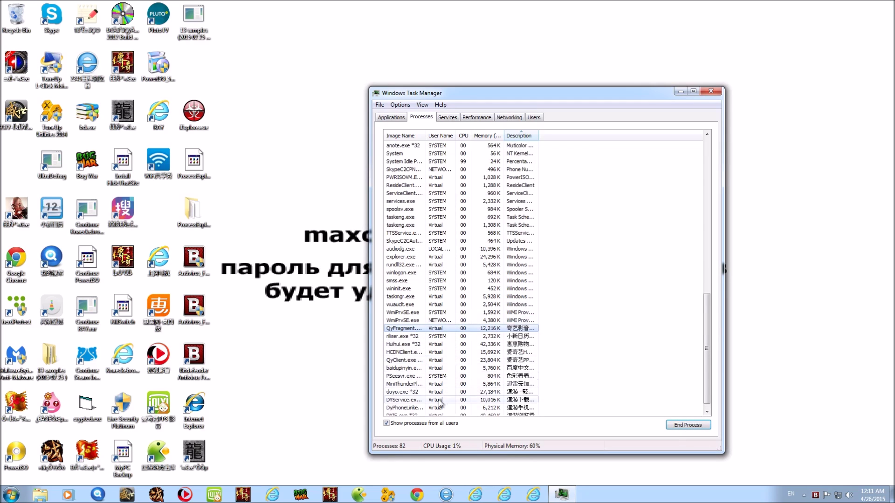
click(711, 91)
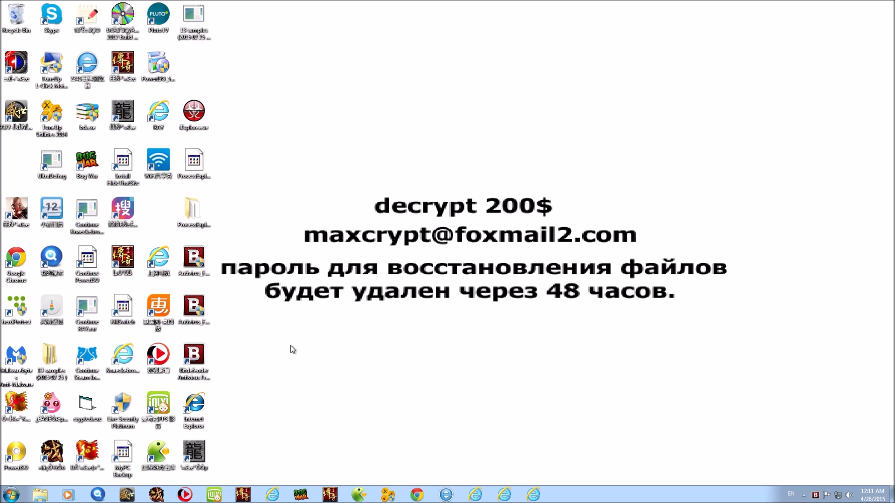
click(803, 495)
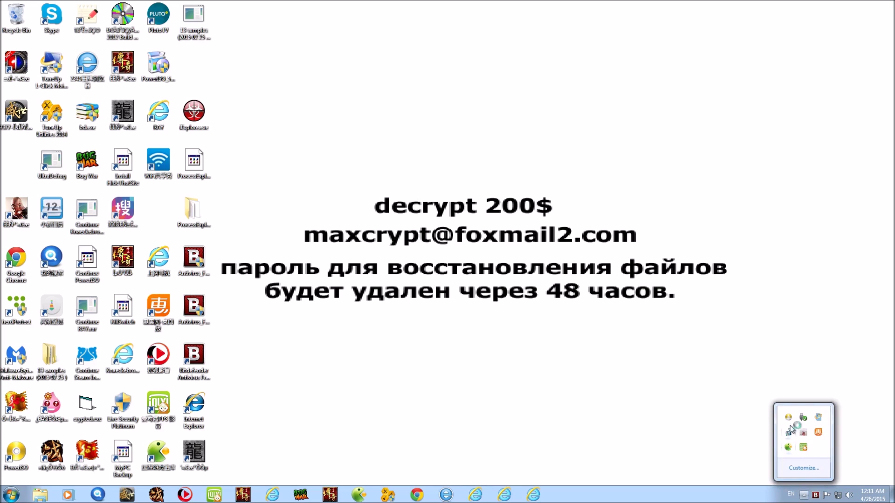
click(742, 437)
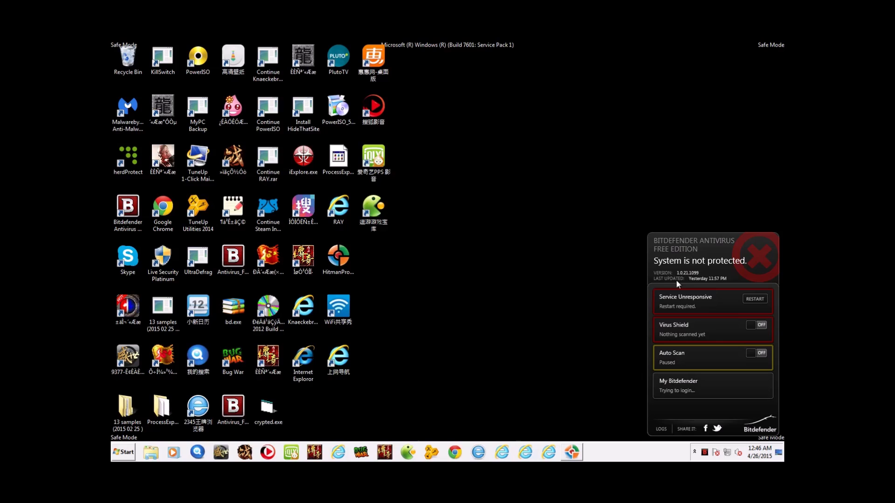
- Dismiss the Bitdefender status panel in Safe Mode, show it again to check the protection status, and dismiss it
click(638, 328)
right_click(705, 452)
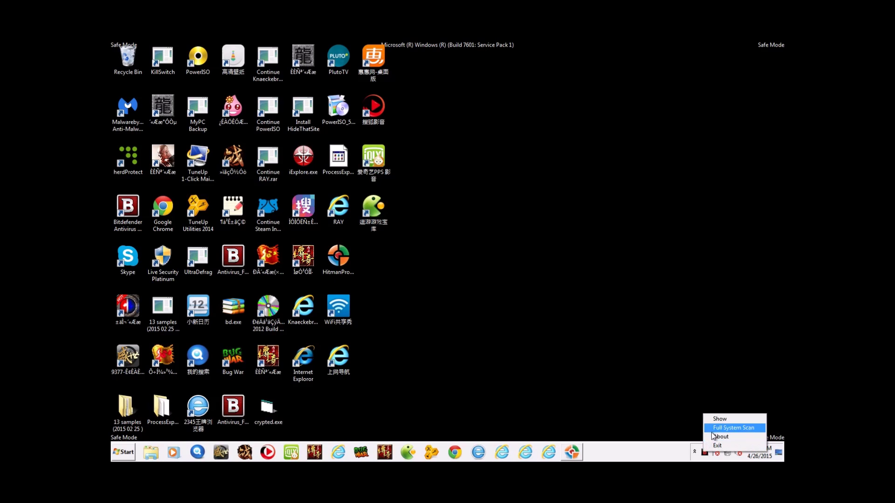
click(719, 419)
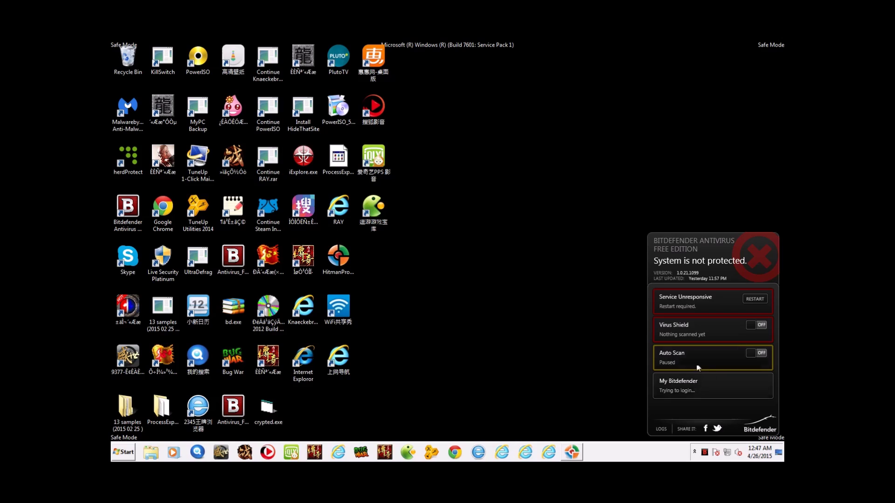
click(607, 315)
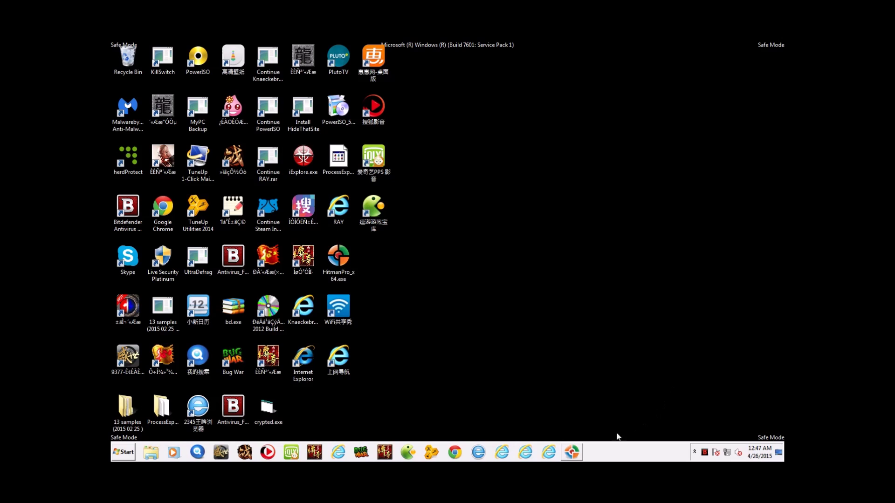
- Bring up the HitmanPro scan results and examine the listed threats and suspicious files with their proposed actions
click(573, 453)
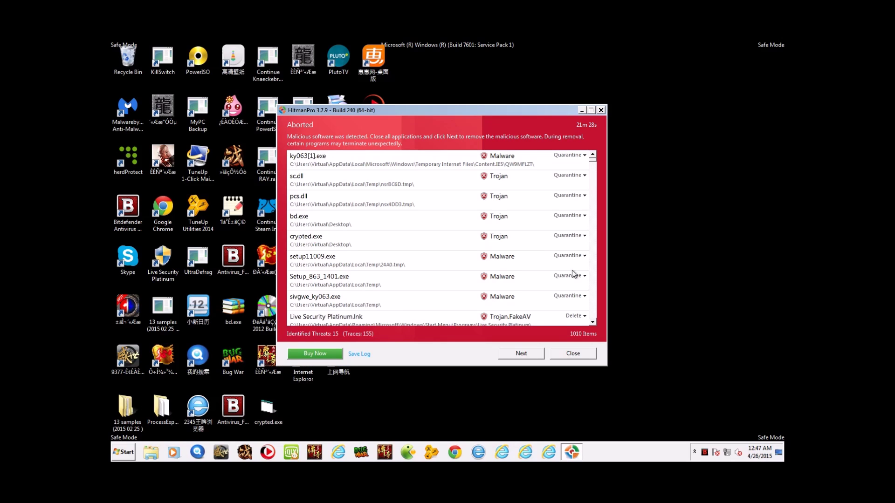
drag(523, 113, 534, 107)
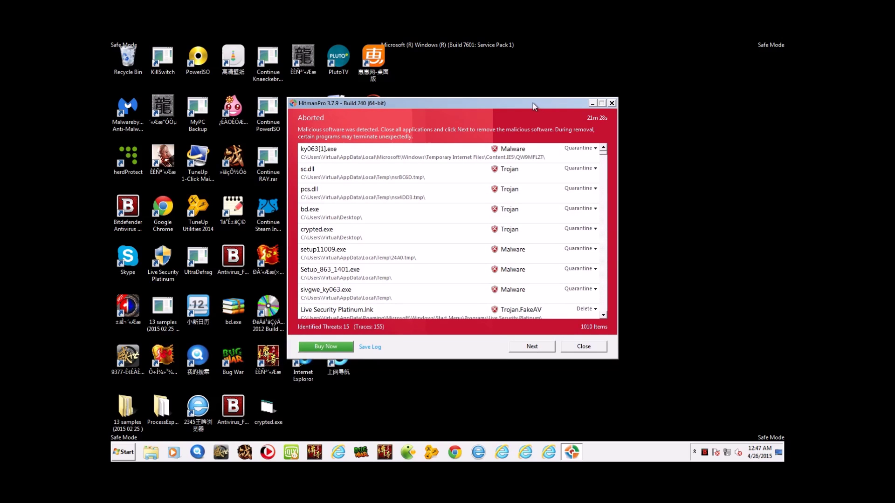
scroll(603, 158, down, 5)
scroll(605, 156, up, 5)
scroll(604, 158, down, 4)
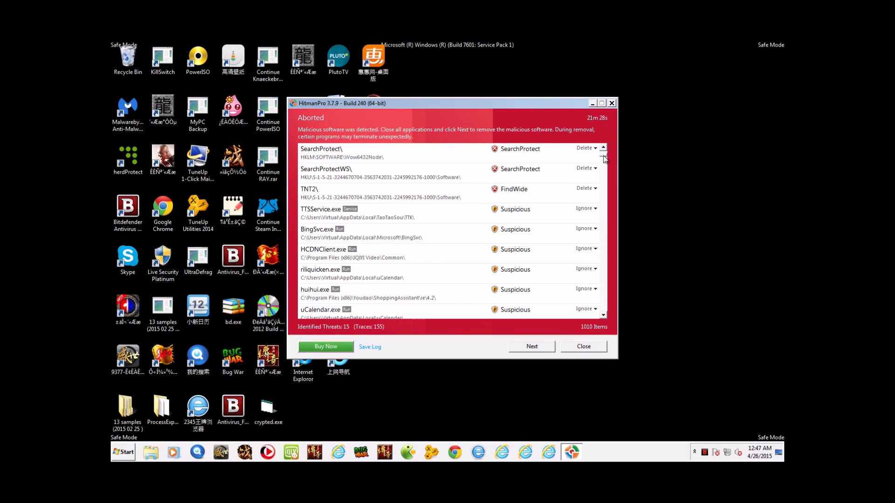
scroll(604, 158, up, 3)
scroll(605, 157, down, 2)
scroll(604, 157, up, 3)
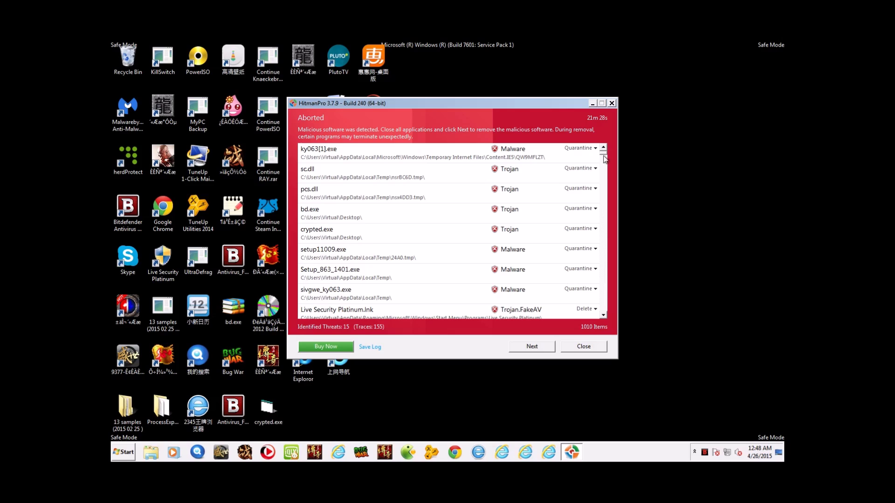
scroll(604, 159, down, 1)
scroll(605, 159, down, 3)
scroll(606, 154, up, 4)
- Show the detection details of pcs.dll in the HitmanPro results and review the surrounding entries
mouse_move(604, 157)
mouse_down()
mouse_move(605, 195)
mouse_move(605, 153)
mouse_up()
click(534, 188)
scroll(536, 187, down, 3)
scroll(532, 188, up, 3)
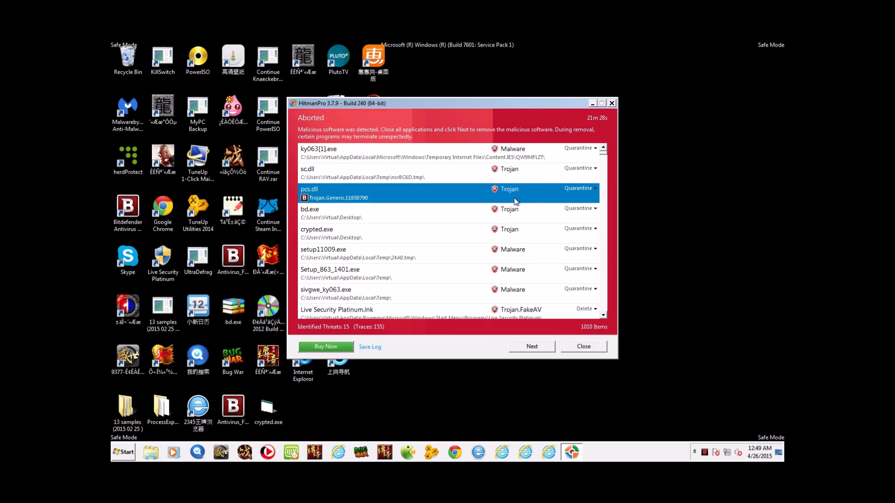